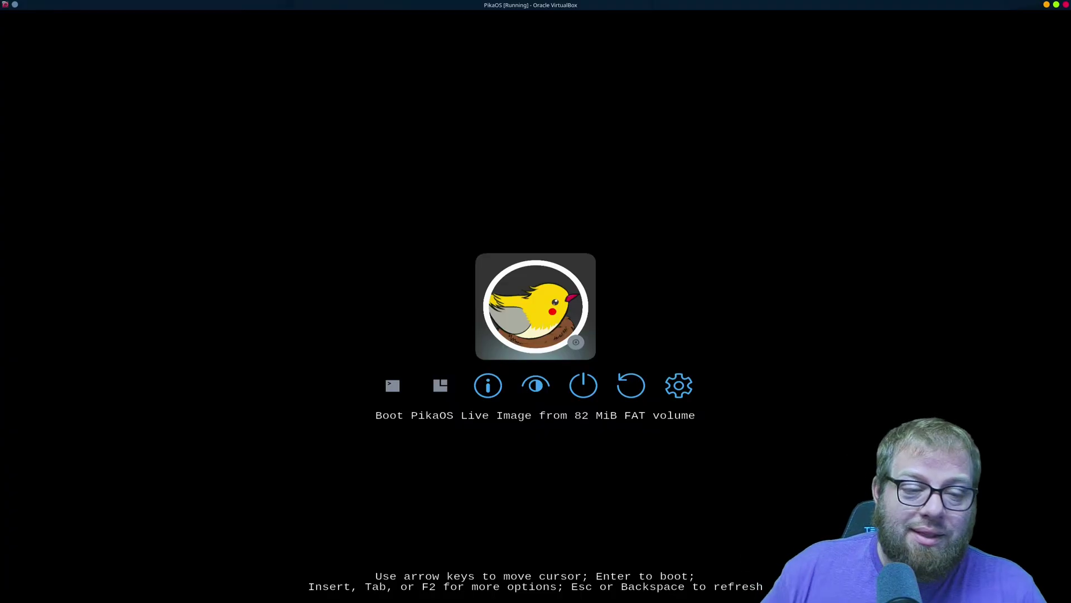
# - Boot the PikaOS live image and return to the installer's Welcome window after briefly opening the app launcher
pyautogui.press('Down')
pyautogui.press('Up')
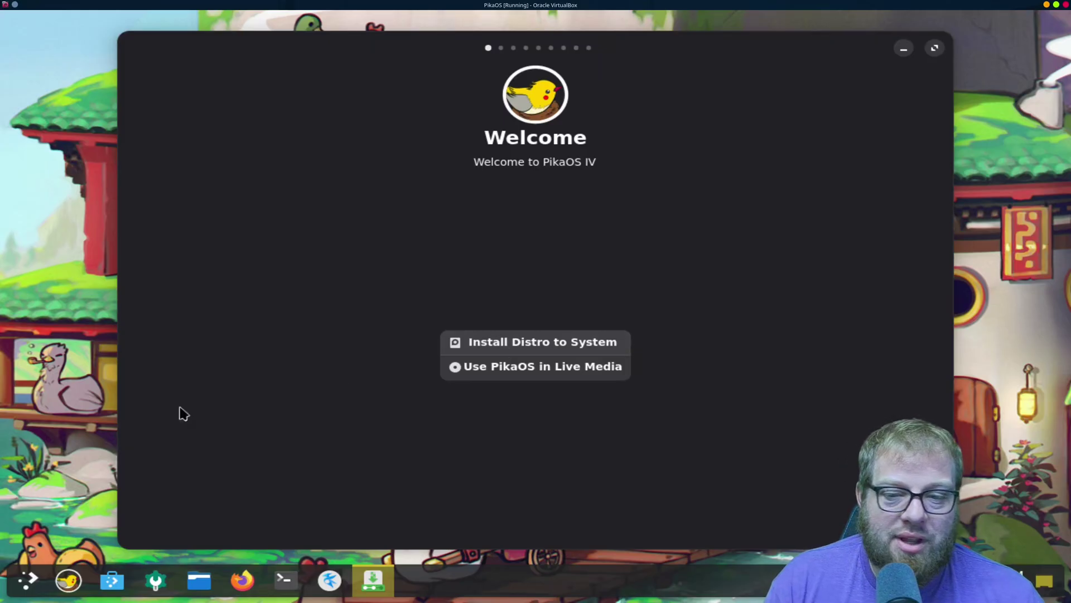
pyautogui.click(25, 581)
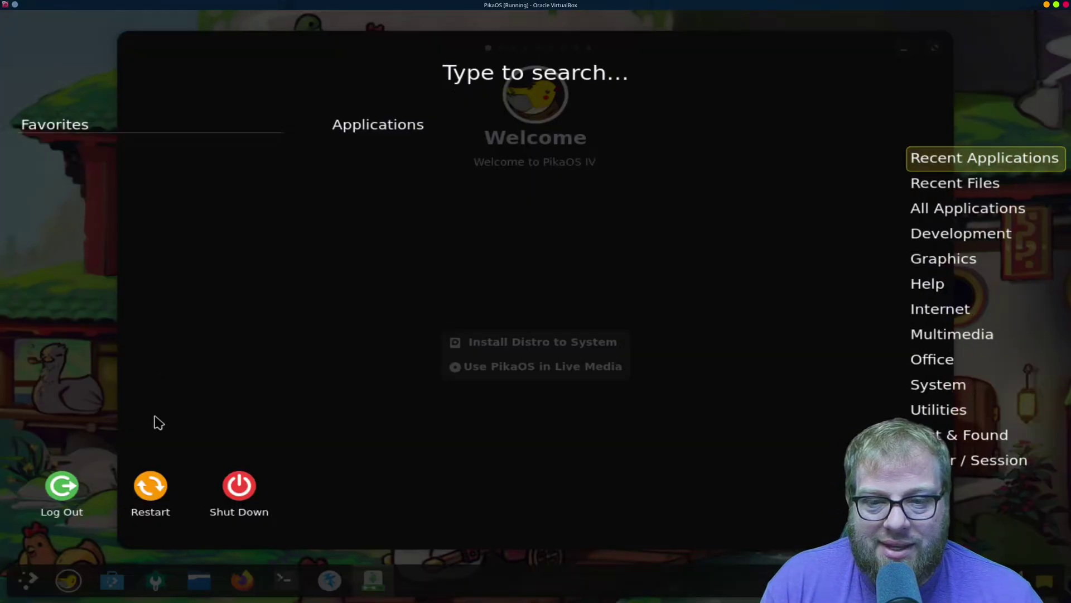
pyautogui.click(411, 410)
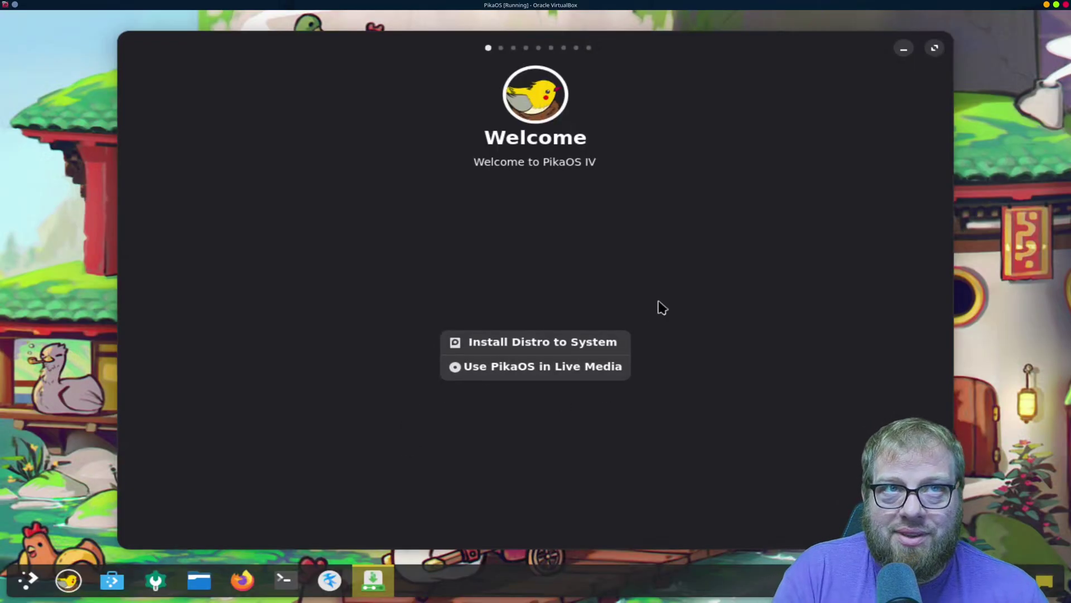
# - Start installing PikaOS to the system, keeping English (United States) as the language
pyautogui.click(596, 342)
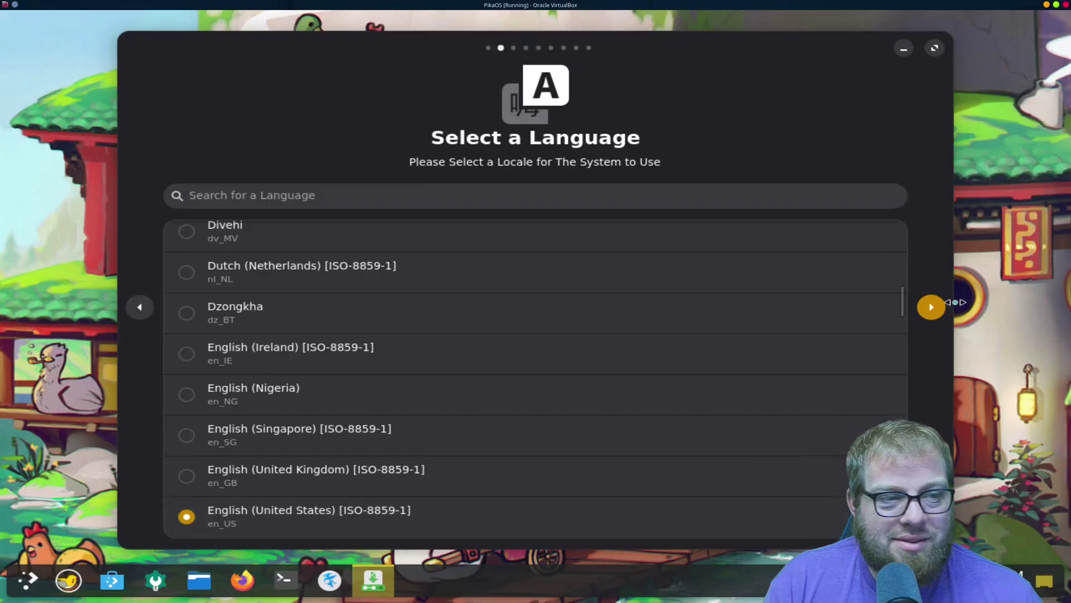
pyautogui.click(930, 306)
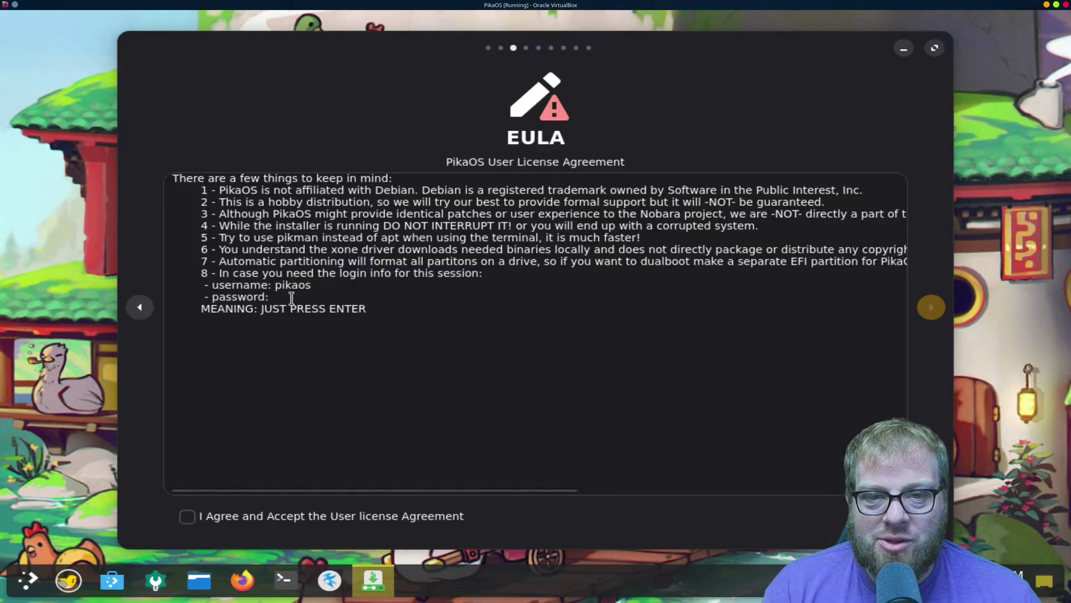
pyautogui.click(271, 299)
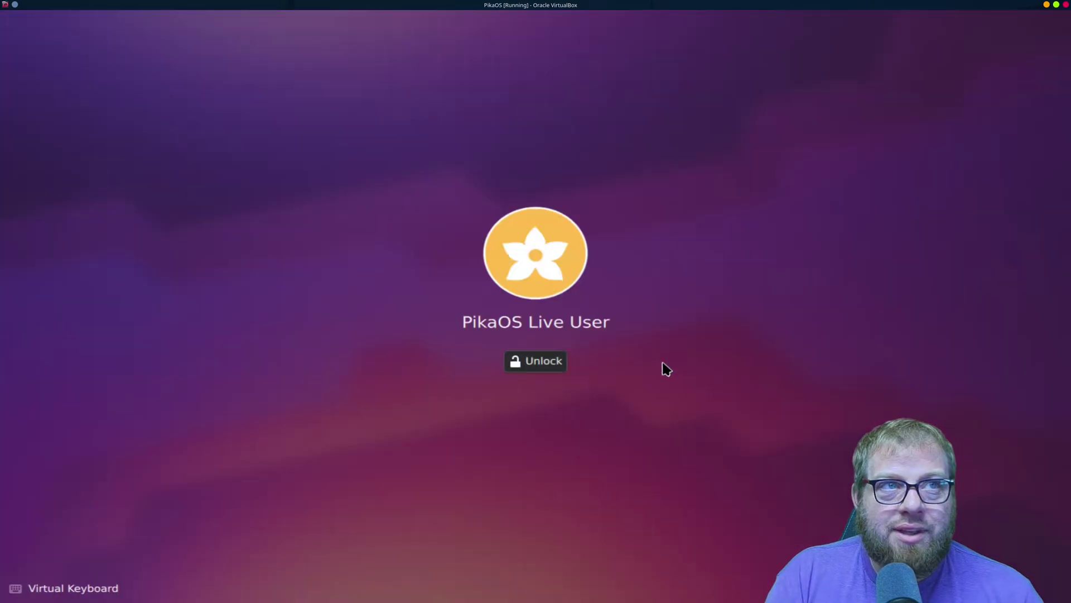
# - Unlock the live session, accept the licence agreement, and keep the English (US) keyboard layout
pyautogui.click(544, 364)
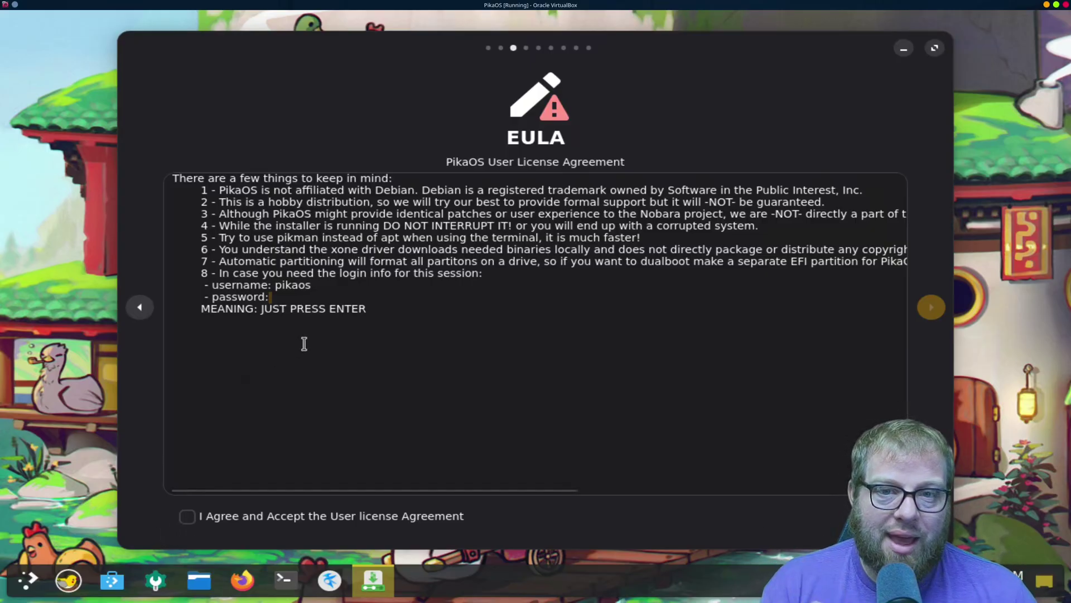
pyautogui.click(195, 518)
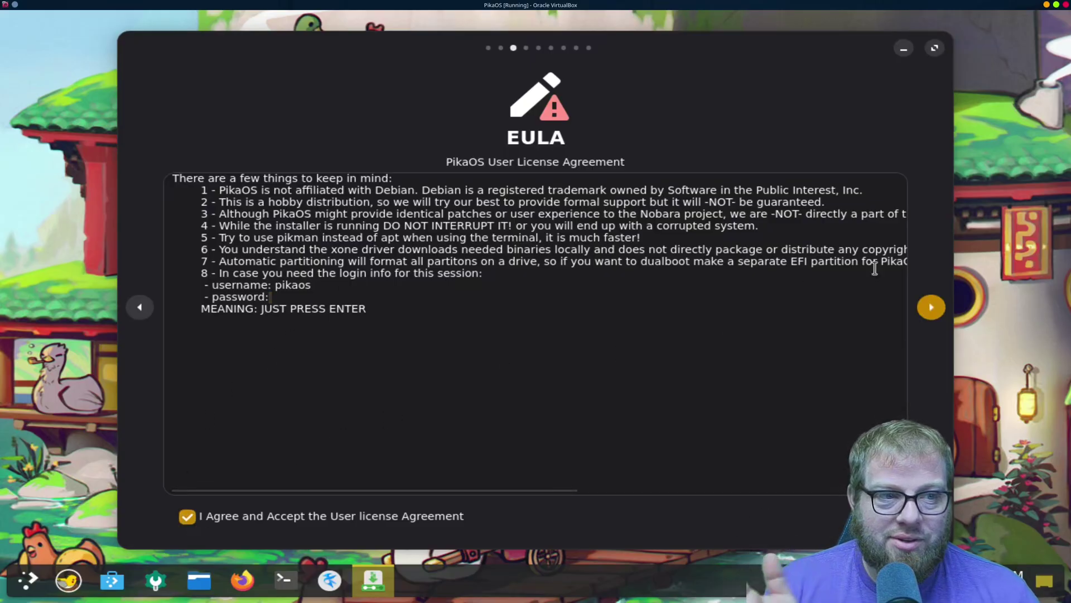
pyautogui.click(936, 312)
pyautogui.click(932, 311)
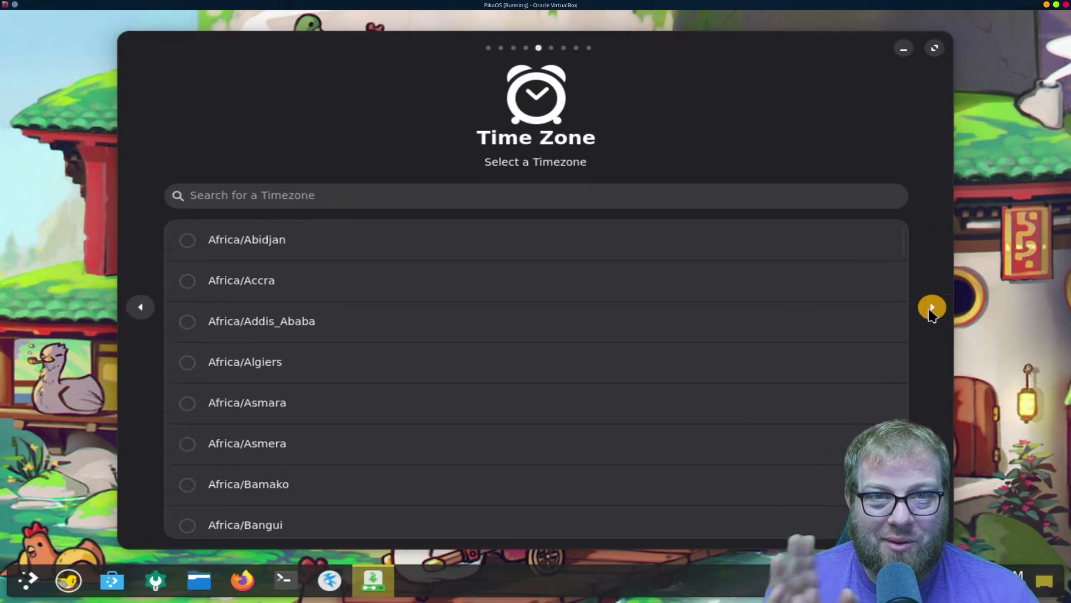
# - Keep the time zone and automatically partition the 65.95 GB VBOX HARDDISK
pyautogui.click(931, 310)
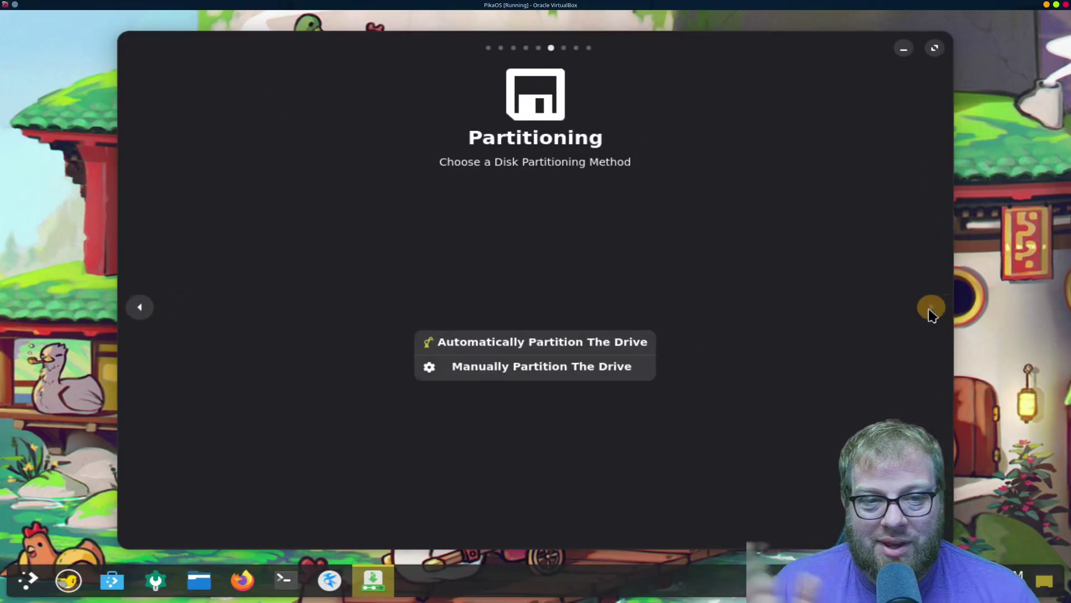
pyautogui.click(504, 347)
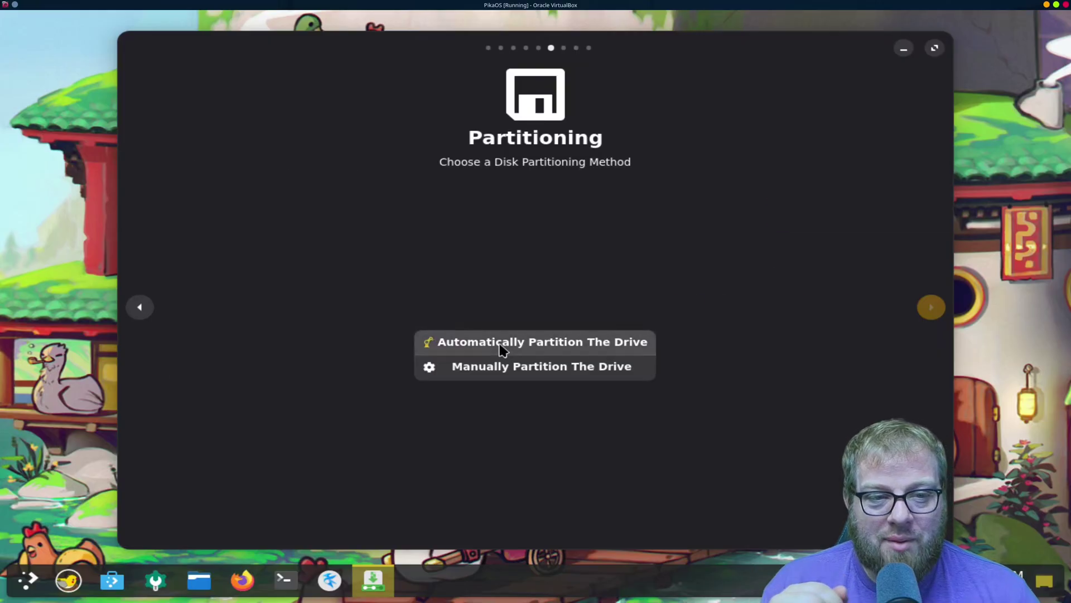
pyautogui.click(477, 213)
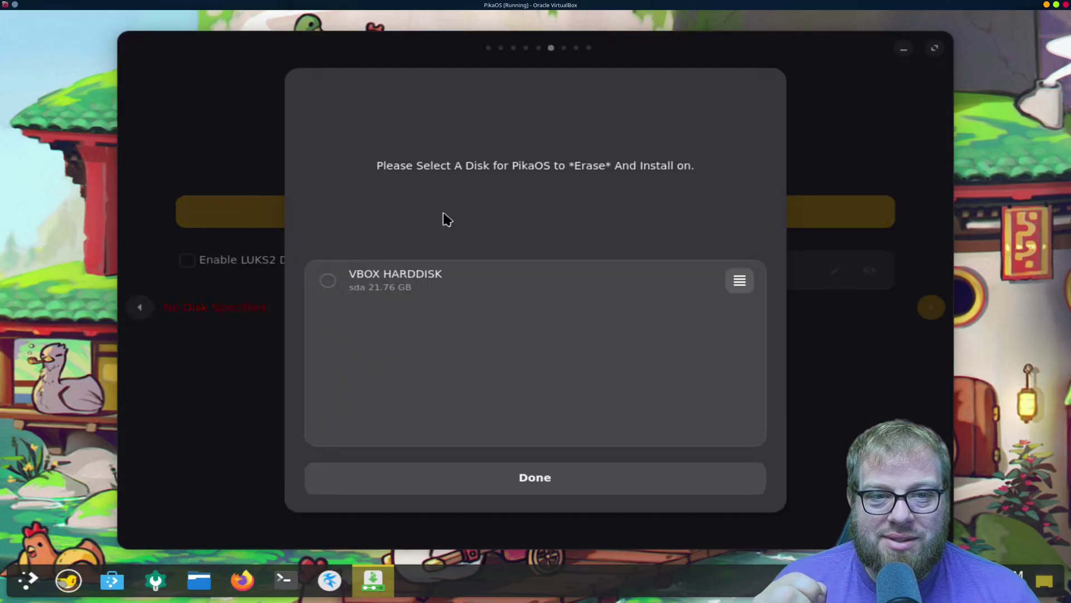
pyautogui.click(329, 281)
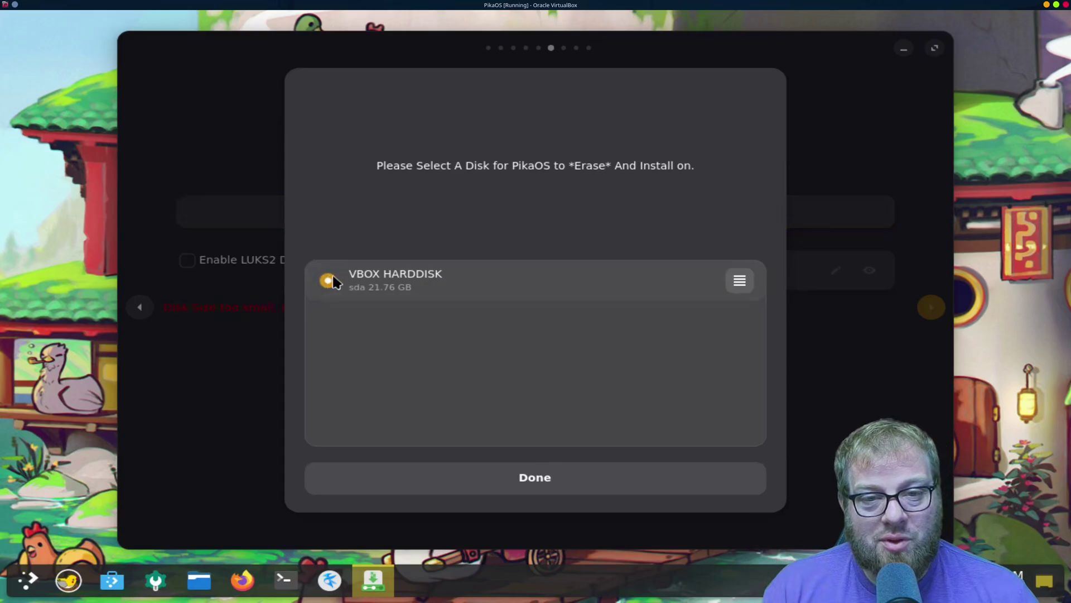
pyautogui.click(549, 490)
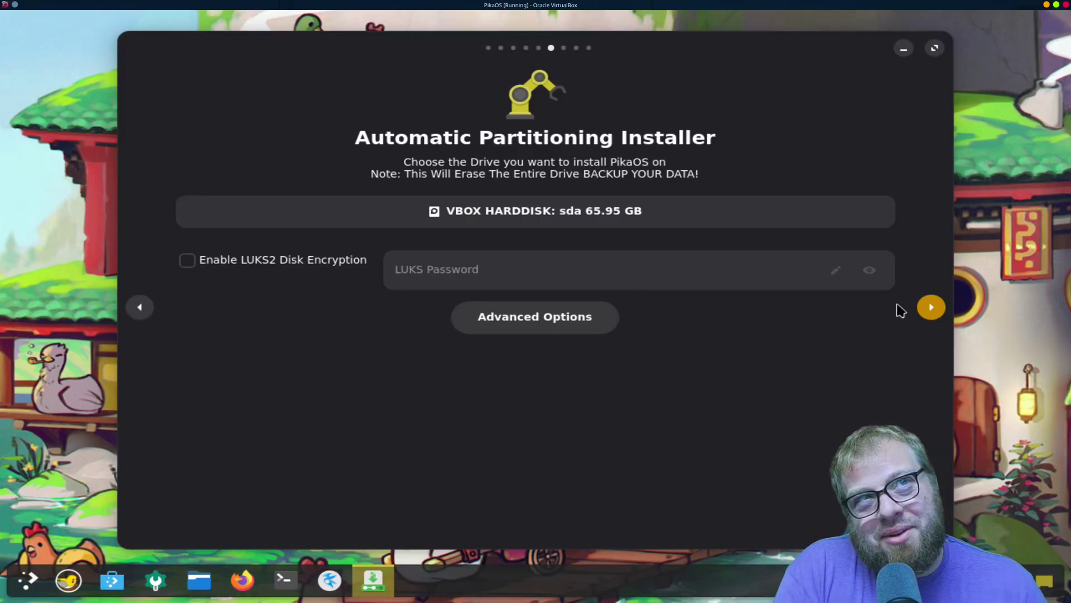
# - Review the installation summary and confirm installing PikaOS
pyautogui.click(931, 307)
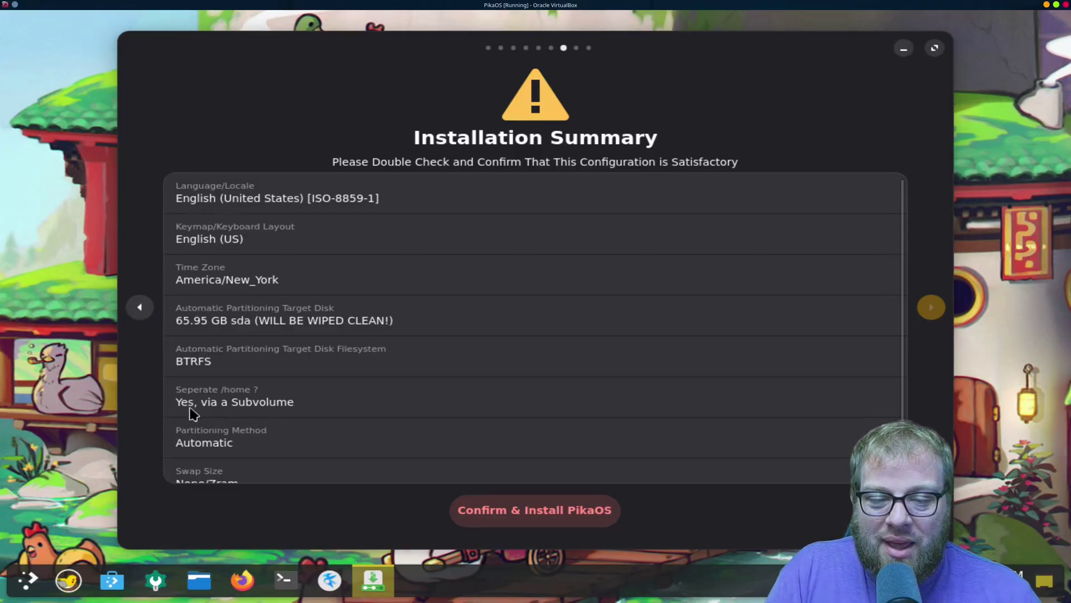
pyautogui.scroll(-1, 251, 437)
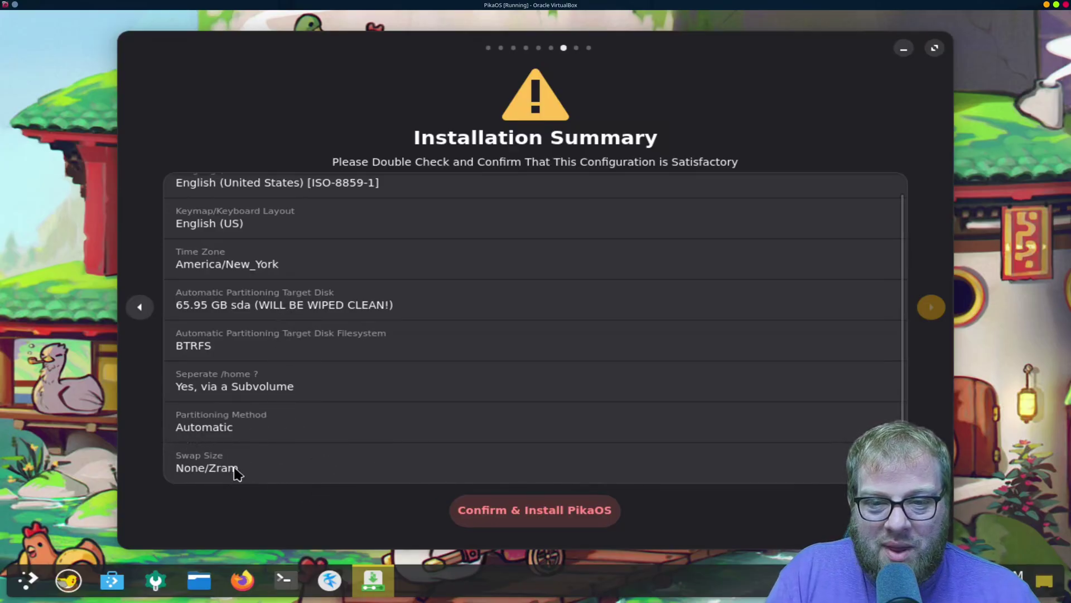
pyautogui.click(536, 511)
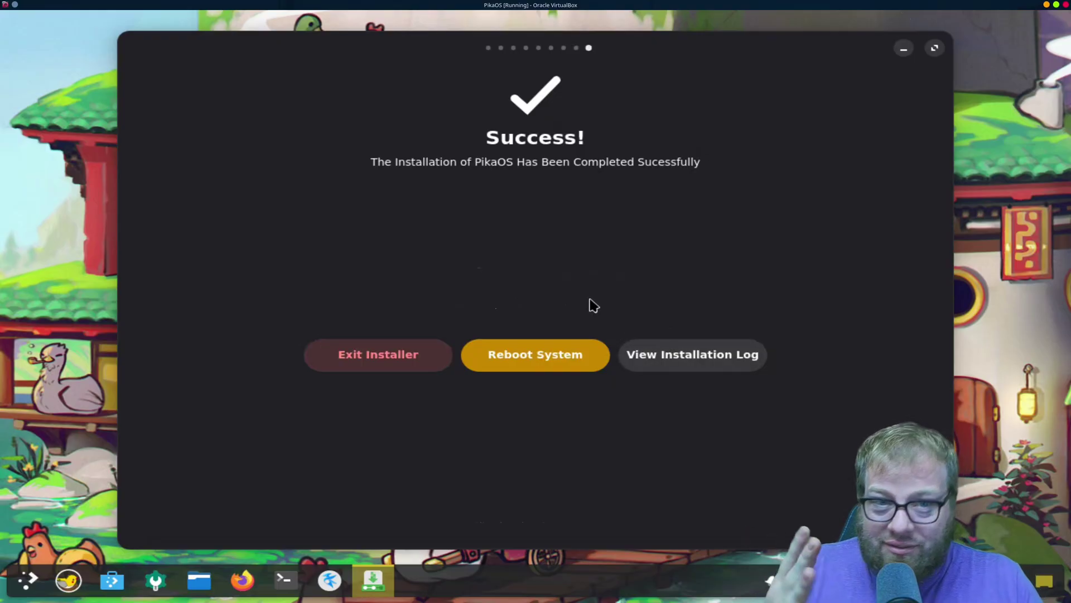
# - Reboot into the new system, start the setup wizard, and continue past the internet step
pyautogui.click(527, 368)
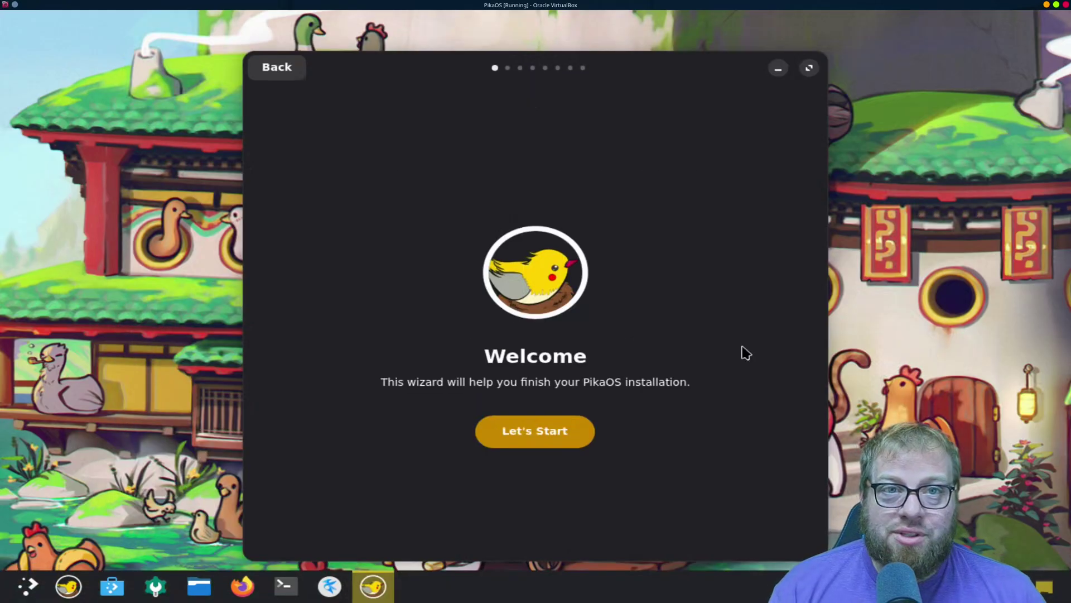
pyautogui.click(535, 442)
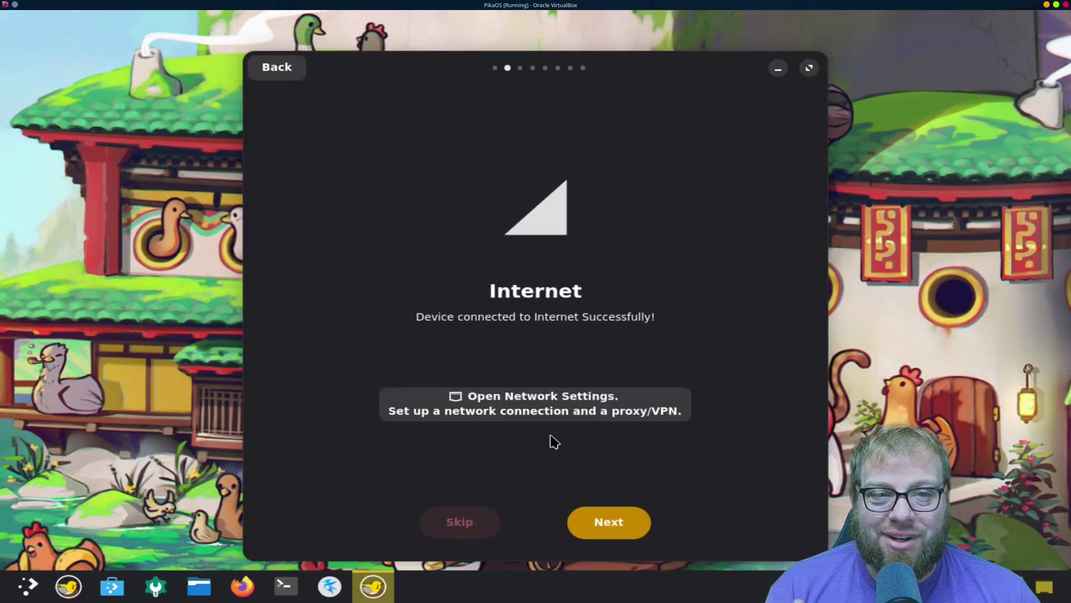
pyautogui.click(612, 530)
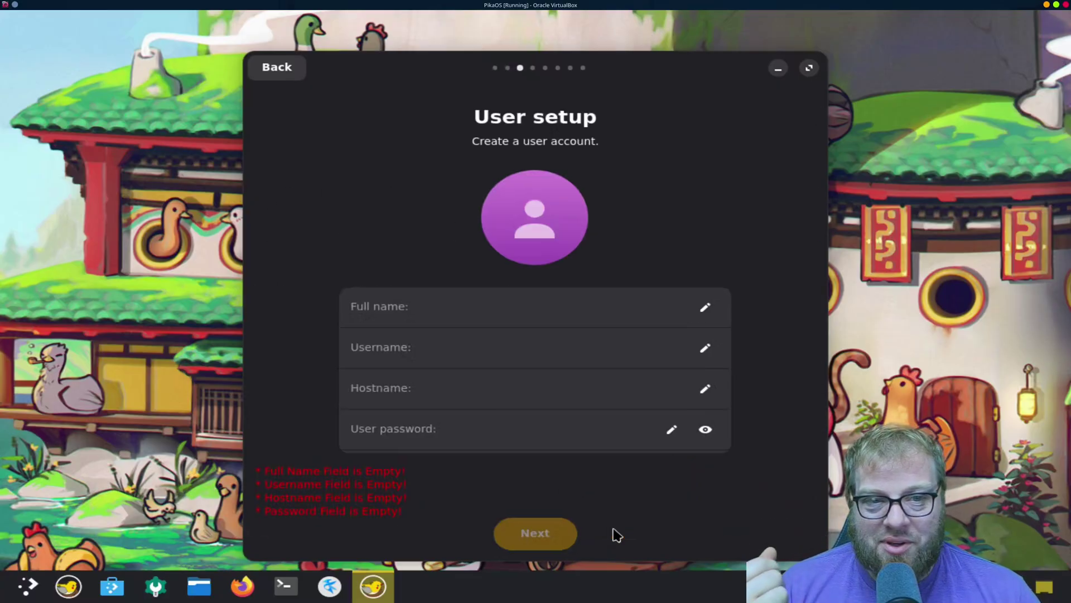
# - Fill in the user's full name, hostname Archvier-vm, and the account password with confirmation
pyautogui.click(475, 311)
pyautogui.write('Moy')
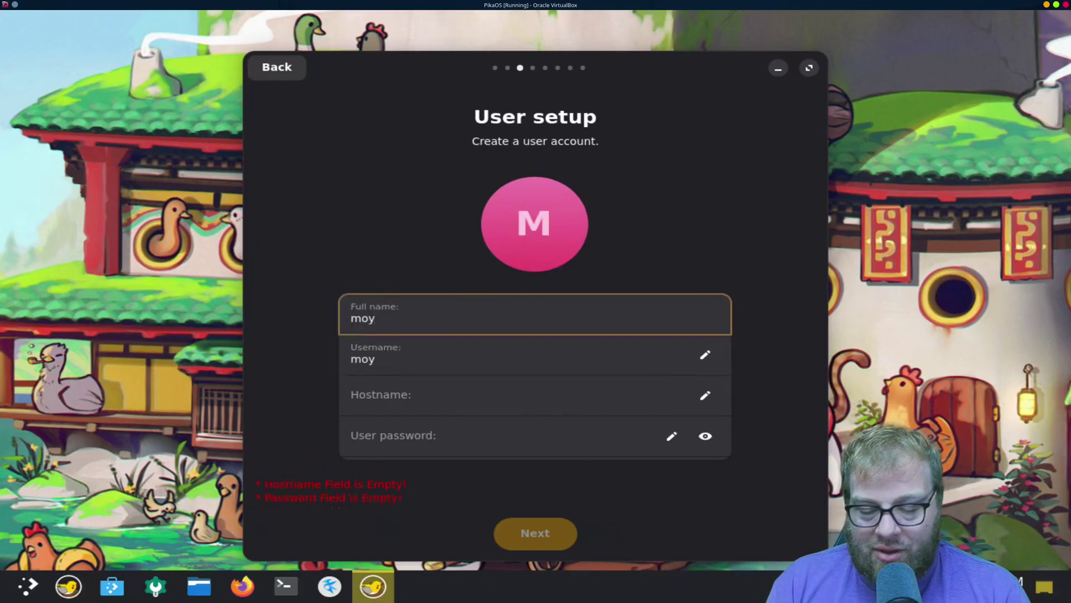
pyautogui.press('BackSpace')
pyautogui.press('BackSpace')
pyautogui.press('BackSpace')
pyautogui.write('MoyDee')
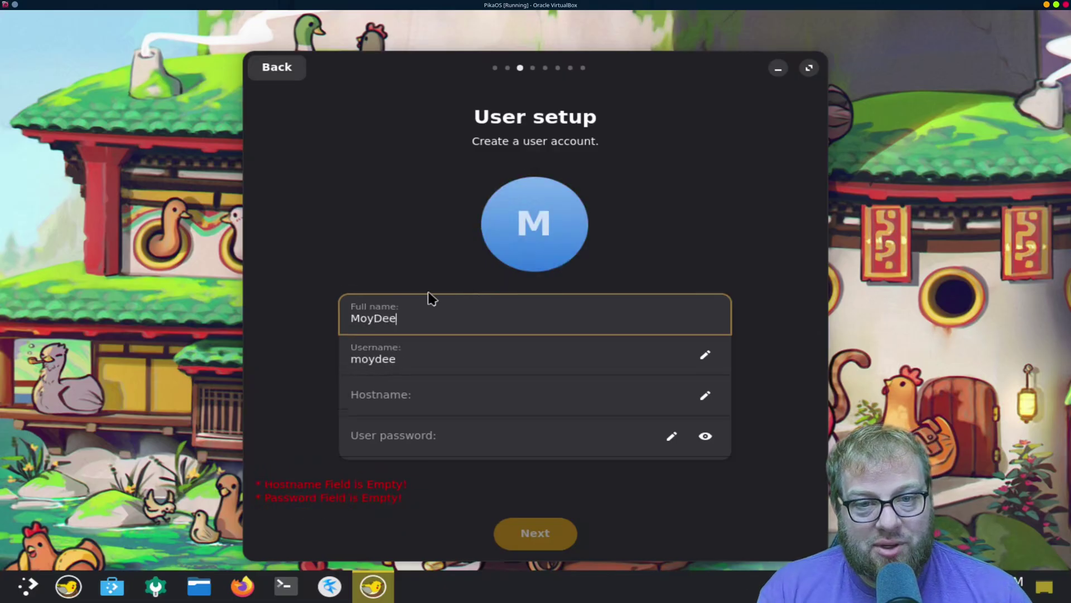
pyautogui.click(441, 389)
pyautogui.write('Archvier')
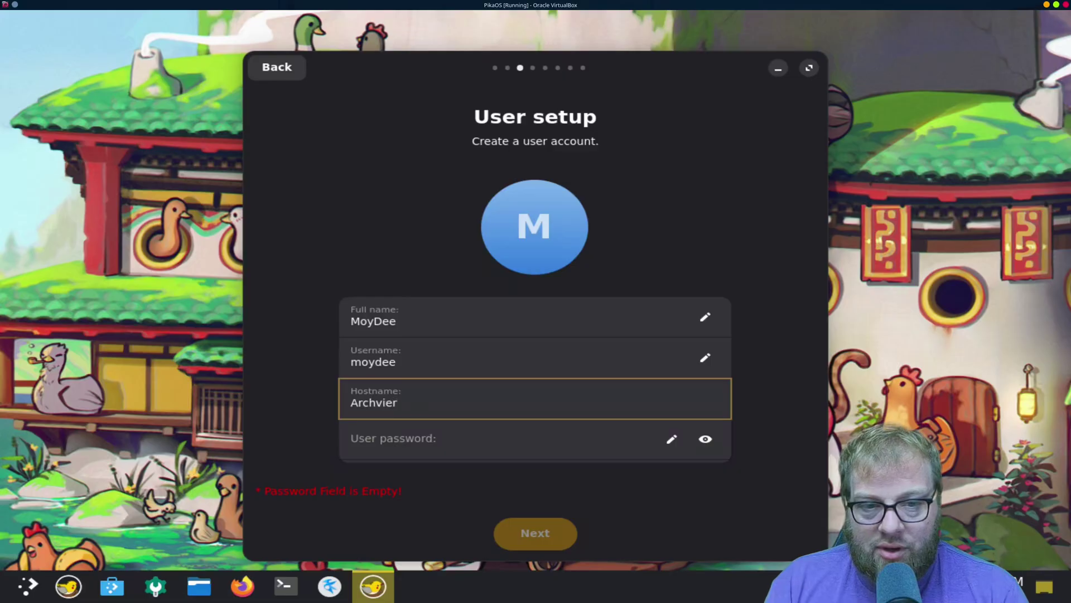
pyautogui.write('-v')
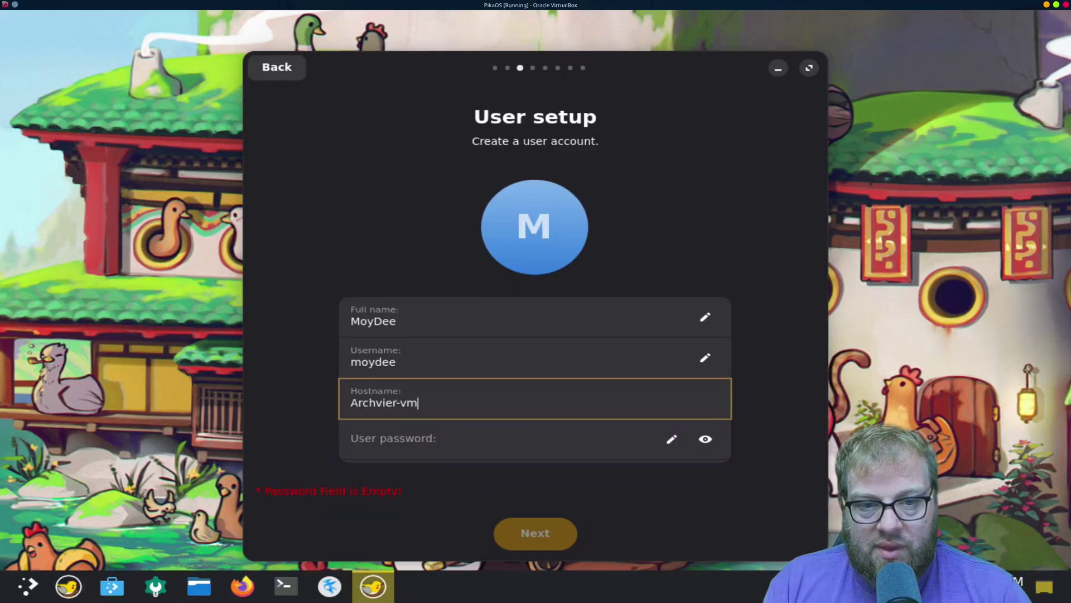
pyautogui.write('m')
pyautogui.click(437, 428)
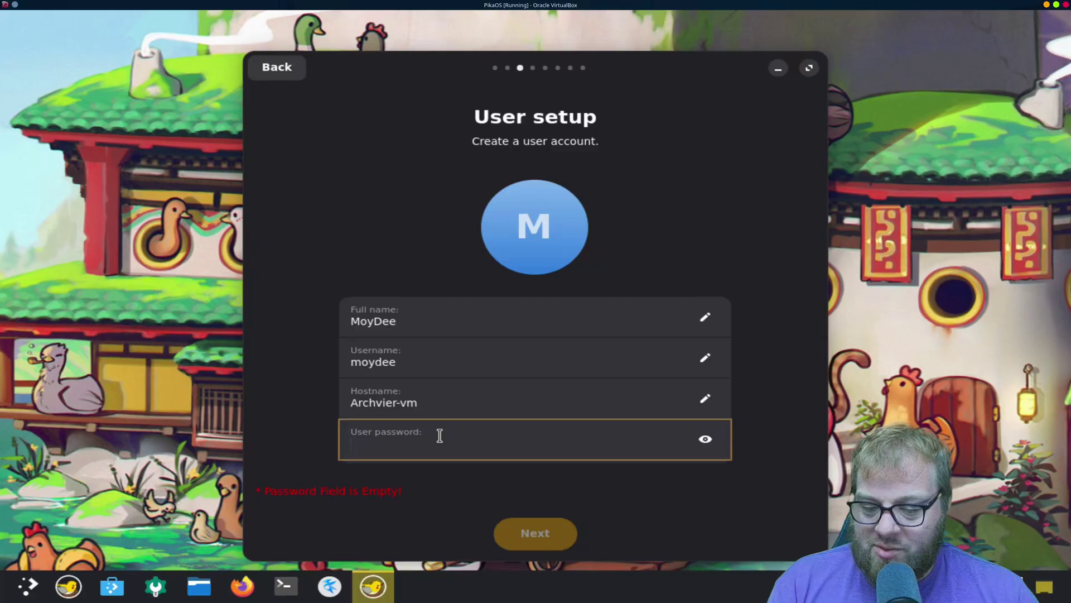
pyautogui.write('••')
pyautogui.click(427, 474)
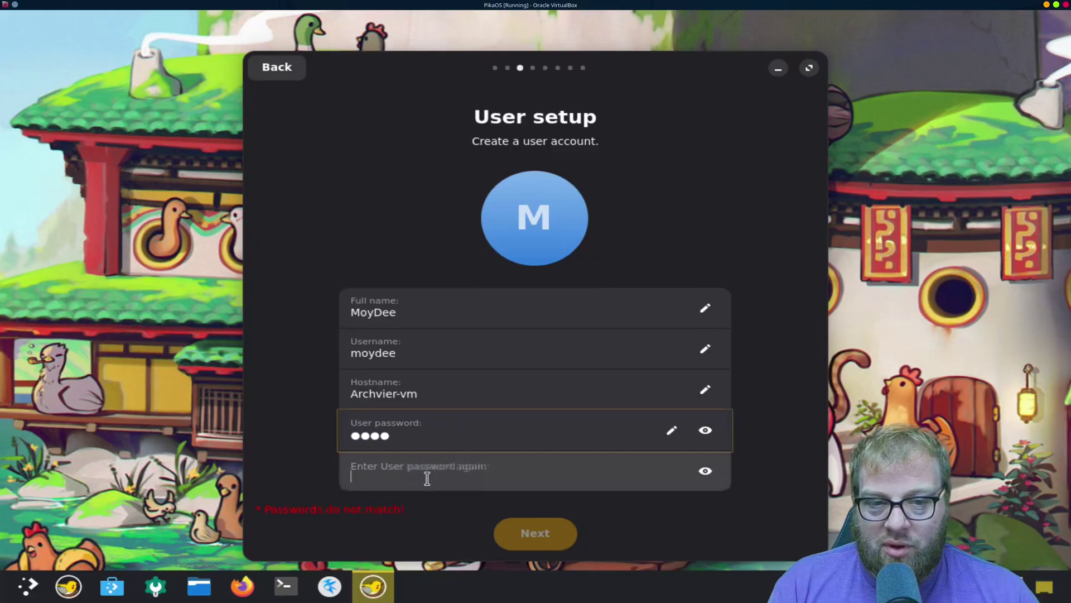
pyautogui.write('••••')
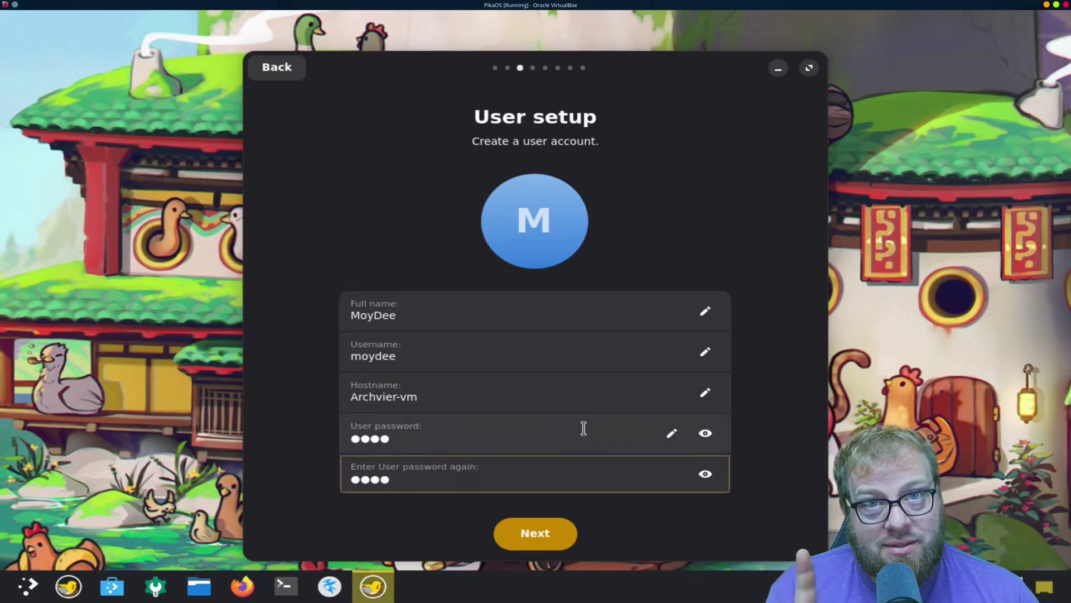
pyautogui.click(547, 521)
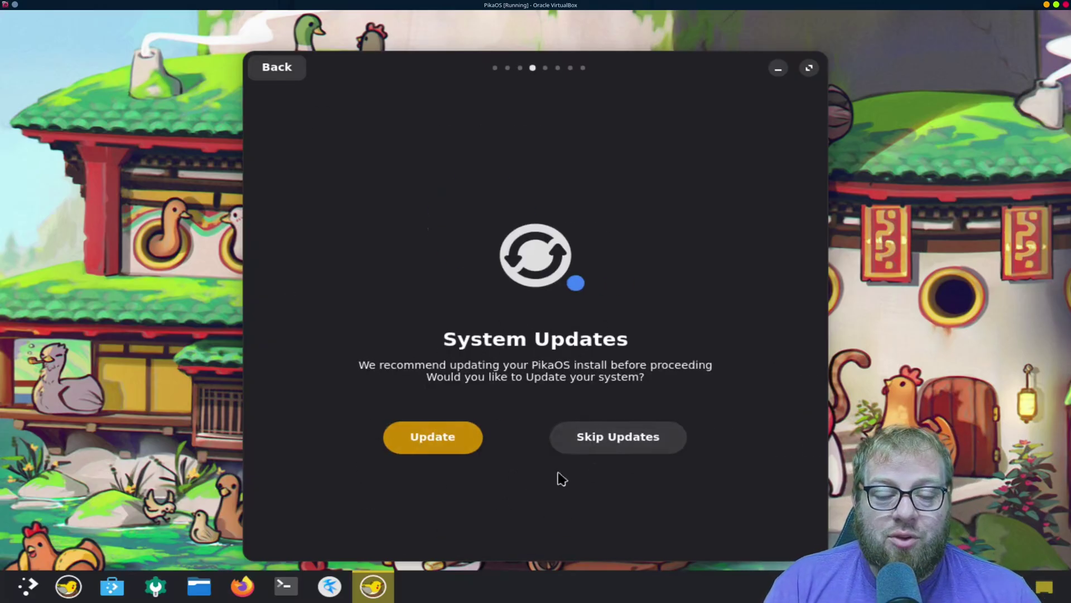
# - Update the system, acknowledge completion, and skip driver installation
pyautogui.click(422, 442)
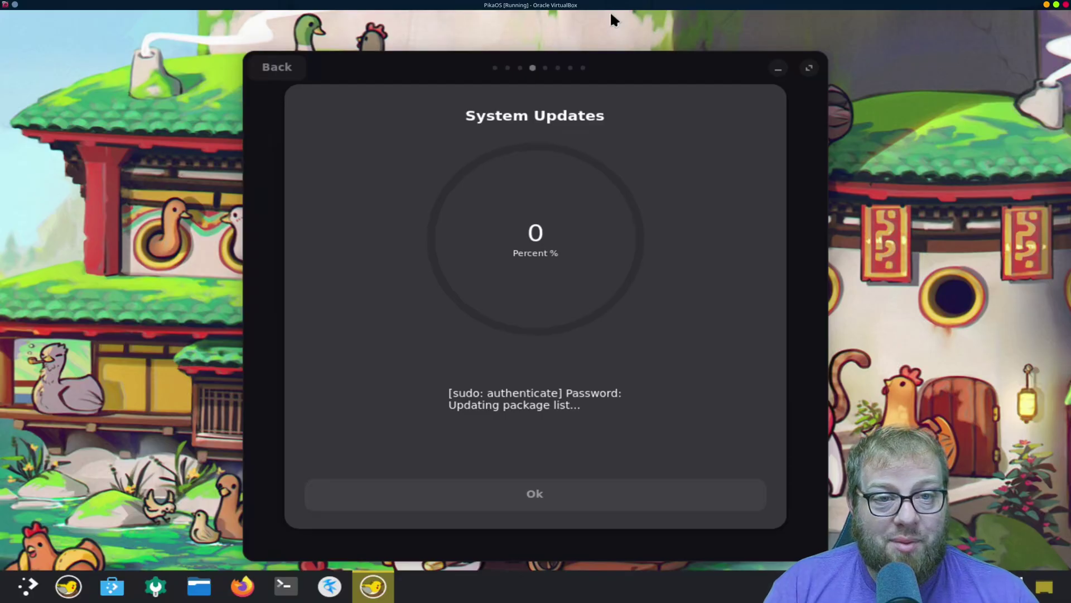
pyautogui.click(612, 492)
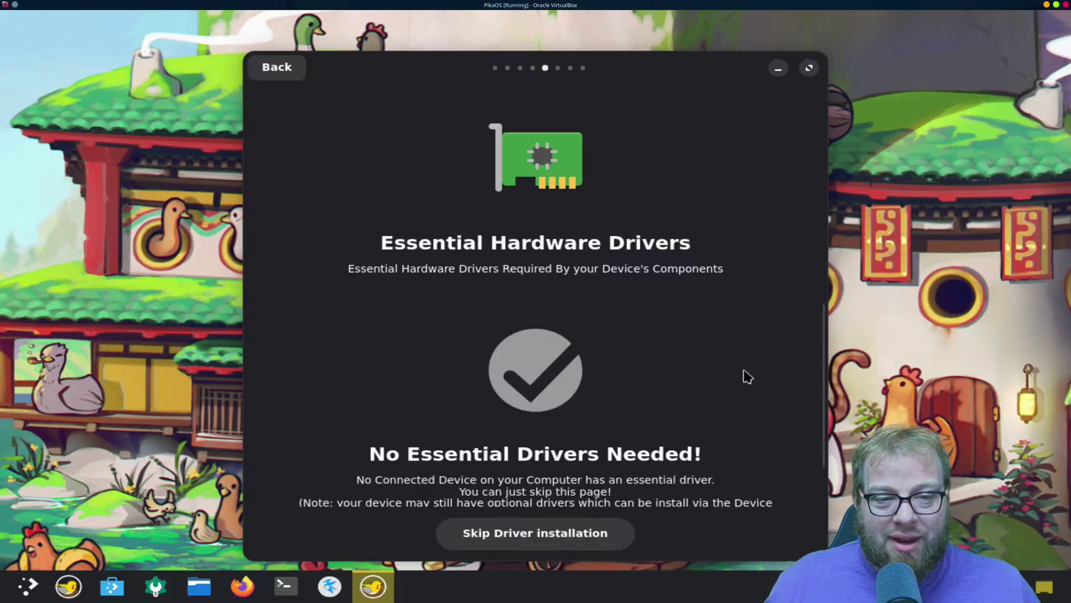
pyautogui.click(622, 542)
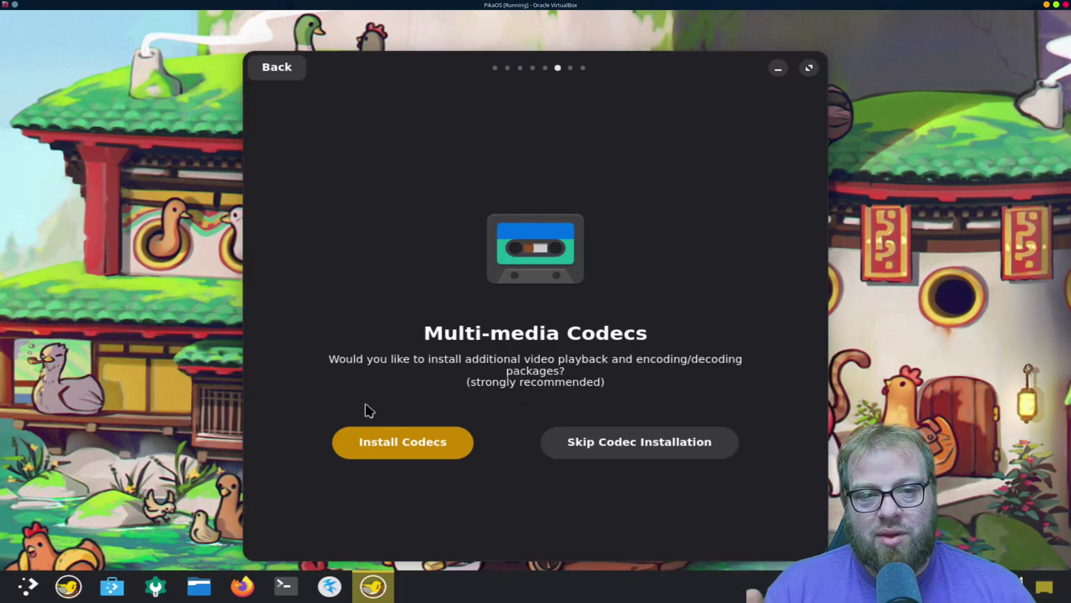
# - Install the multimedia codecs after briefly toggling the app launcher and its context menu
pyautogui.click(23, 588)
pyautogui.click(29, 586)
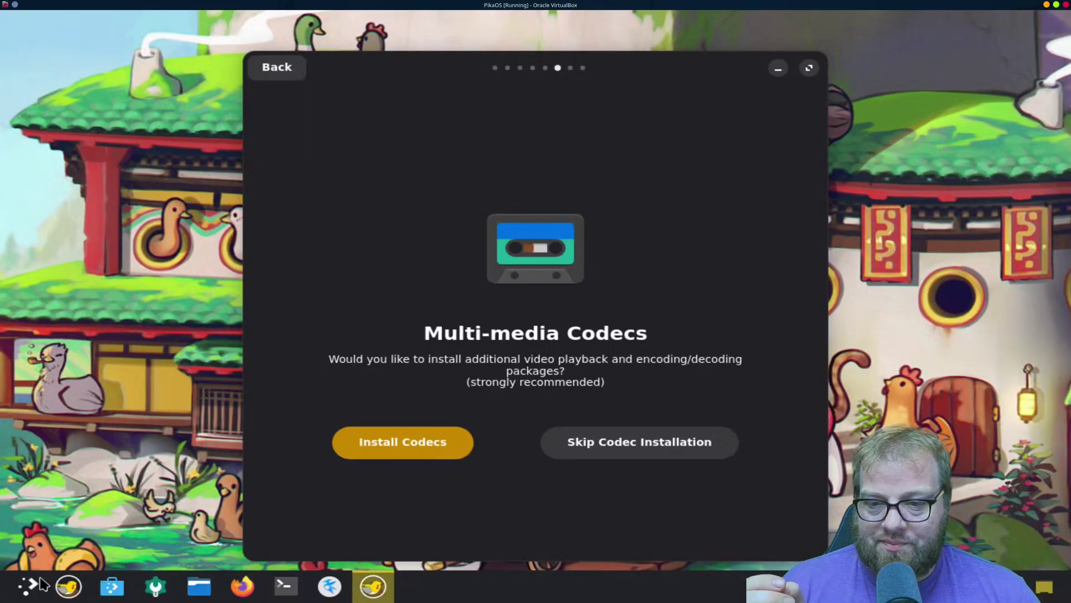
pyautogui.rightClick(42, 586)
pyautogui.click(161, 343)
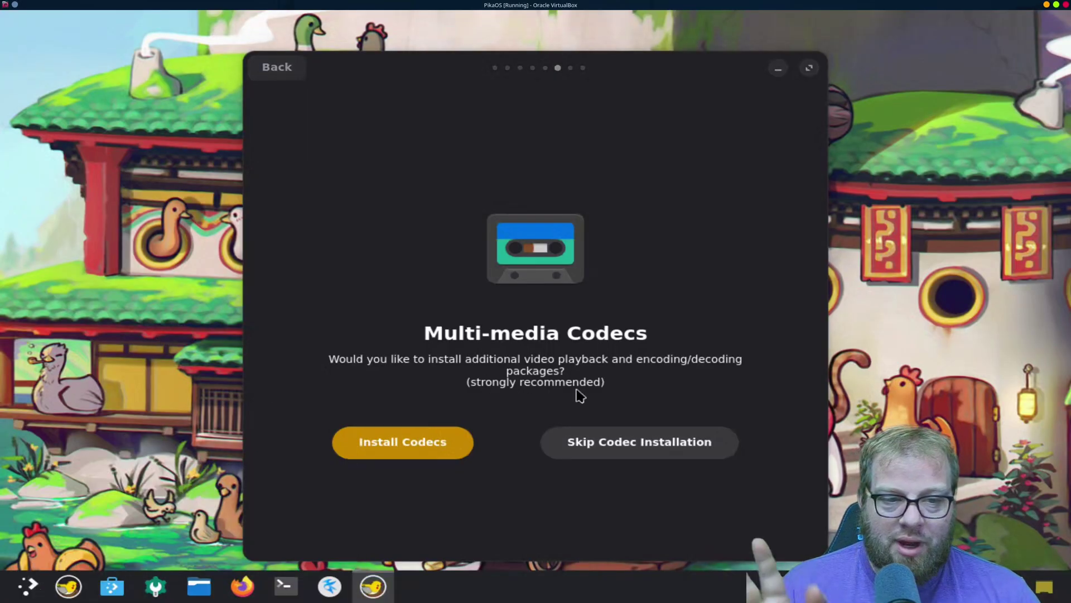
pyautogui.click(436, 447)
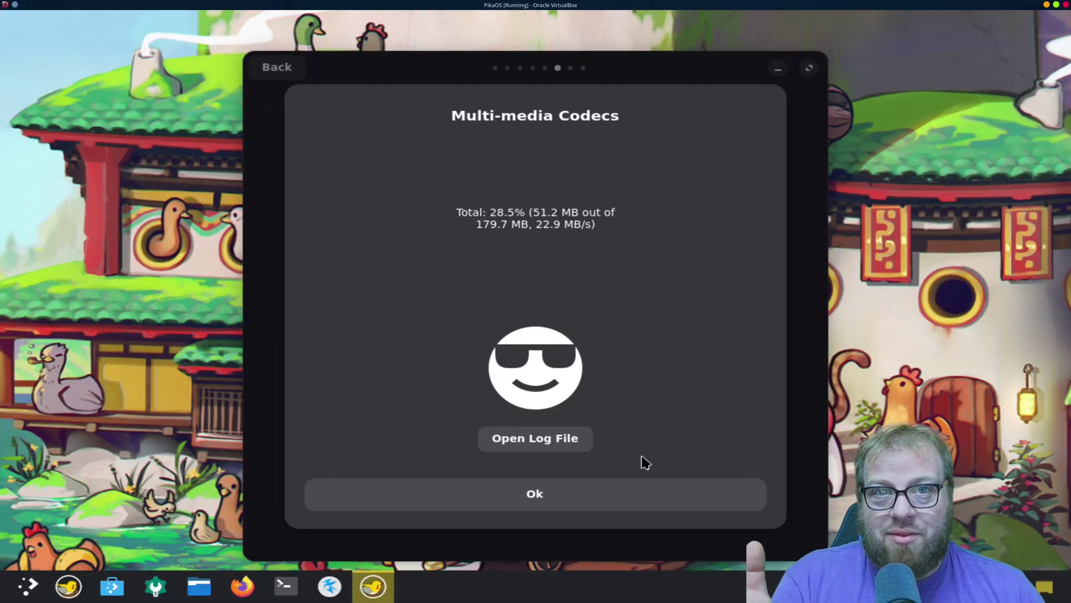
# - Install the PikaOS Gaming Meta Package and continue to Initial Setup Complete
pyautogui.click(562, 502)
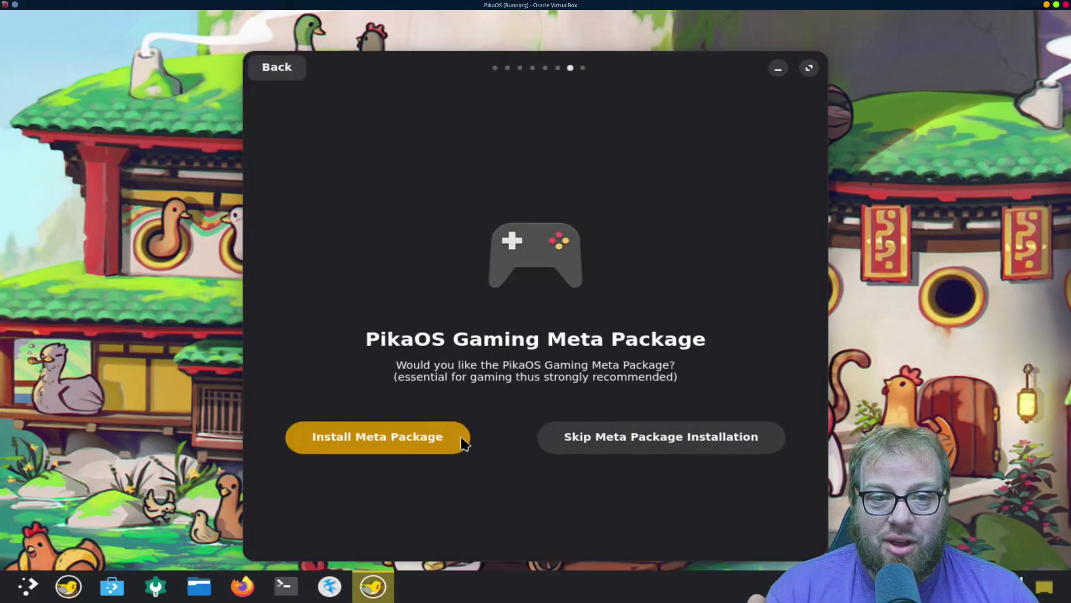
pyautogui.click(396, 447)
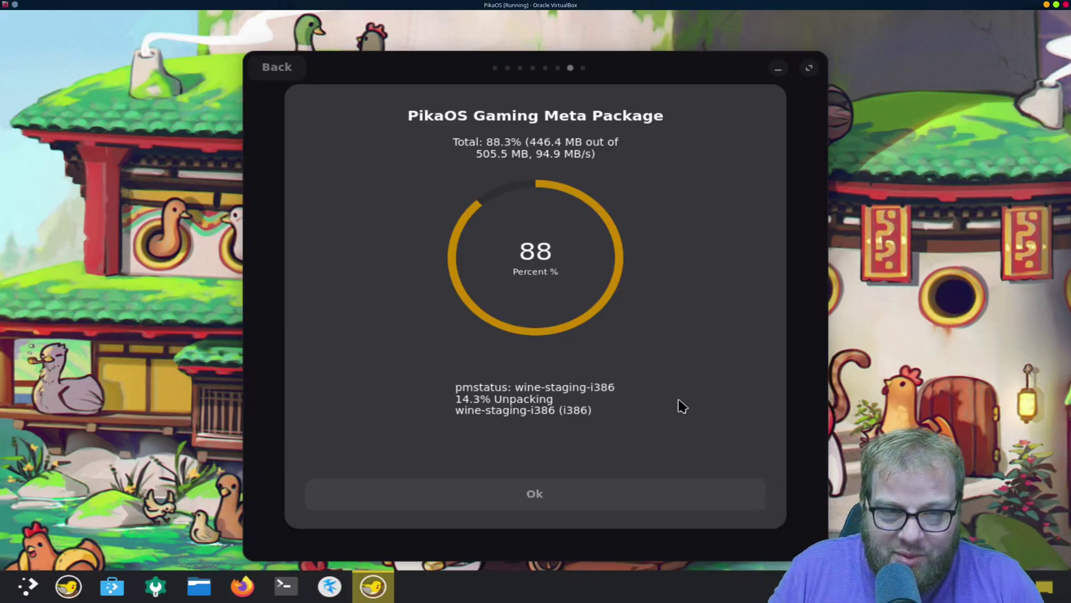
pyautogui.click(588, 495)
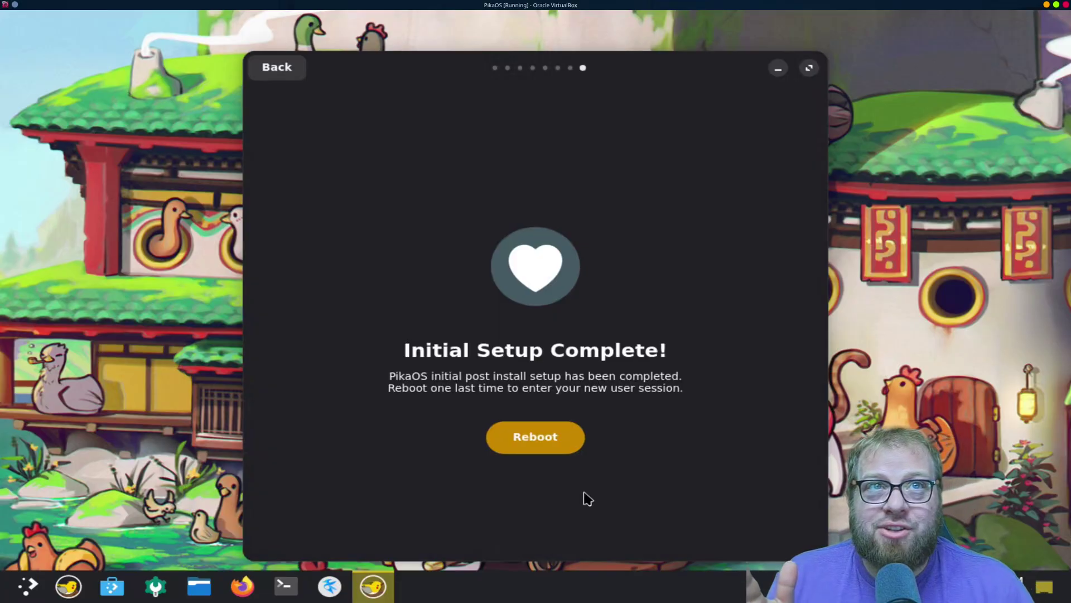
# - Reboot into the installed system, boot the default entry, and sign in with the account password
pyautogui.click(545, 447)
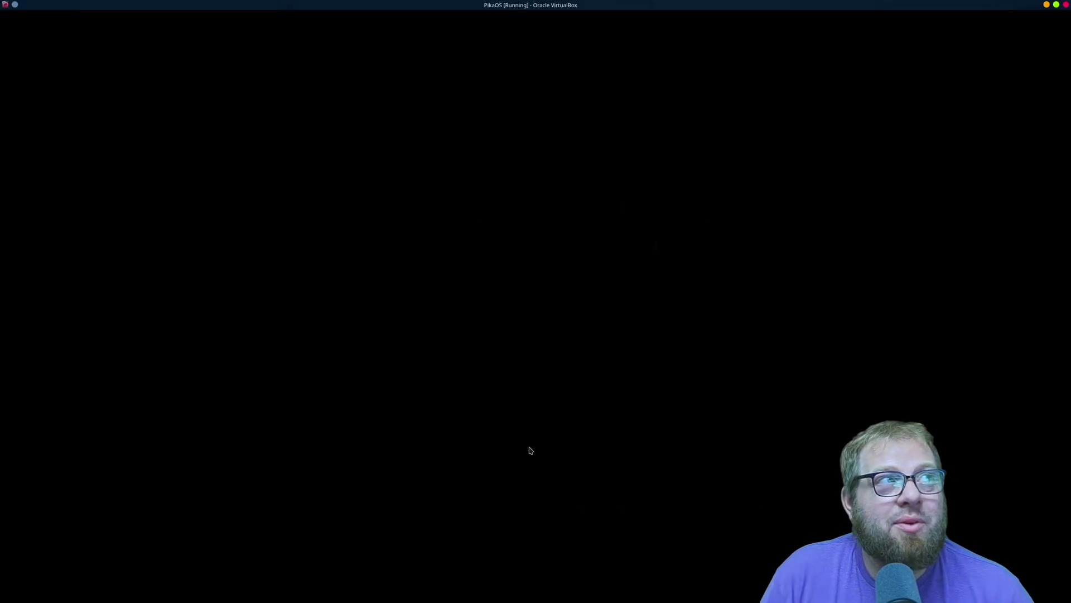
pyautogui.press('Return')
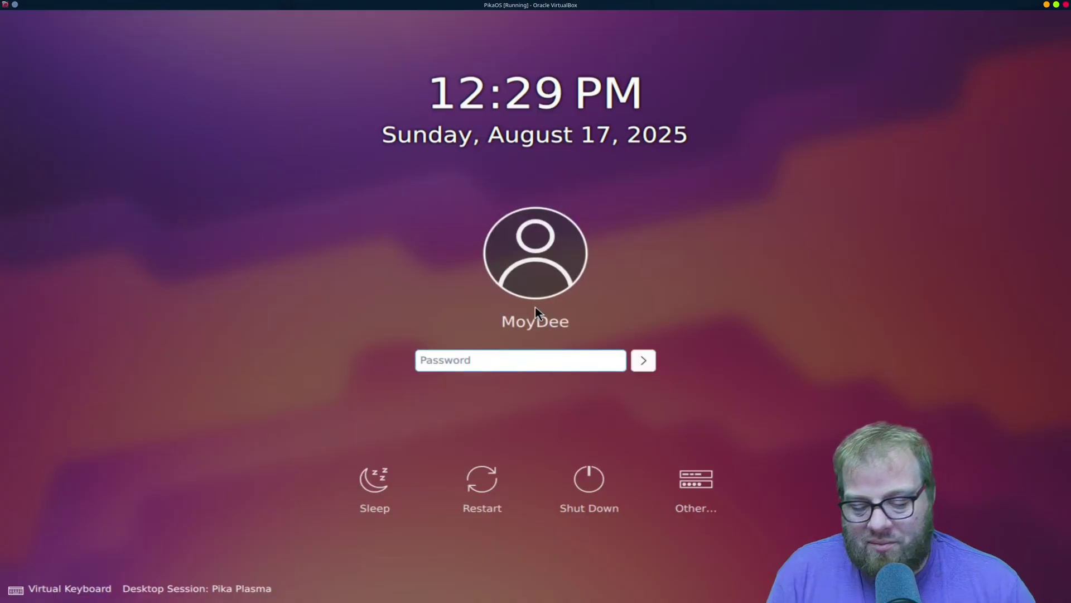
pyautogui.write('****')
pyautogui.press('Return')
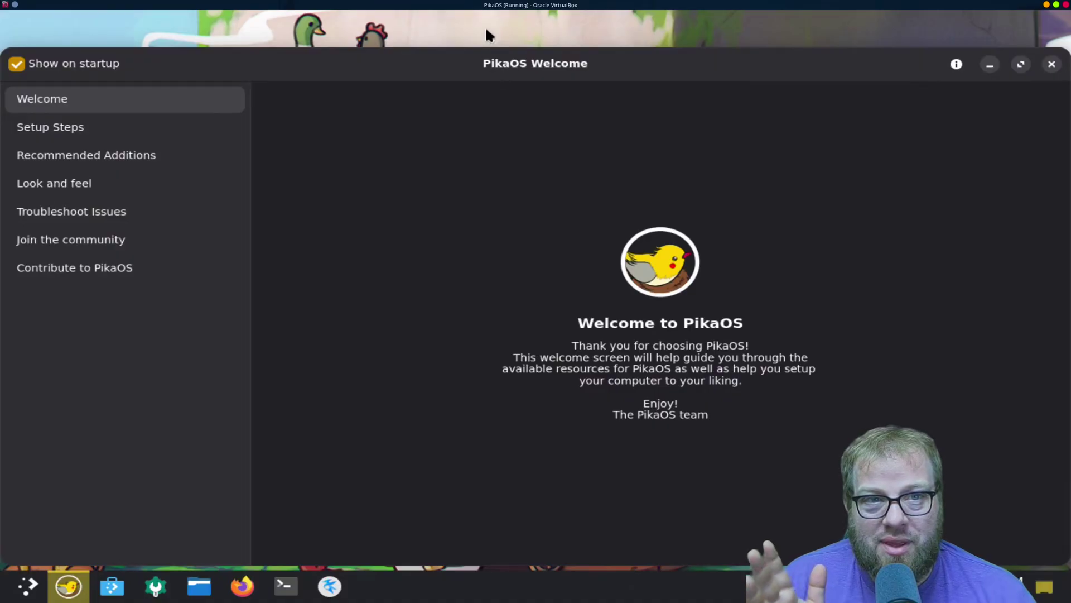
pyautogui.rightClick(485, 26)
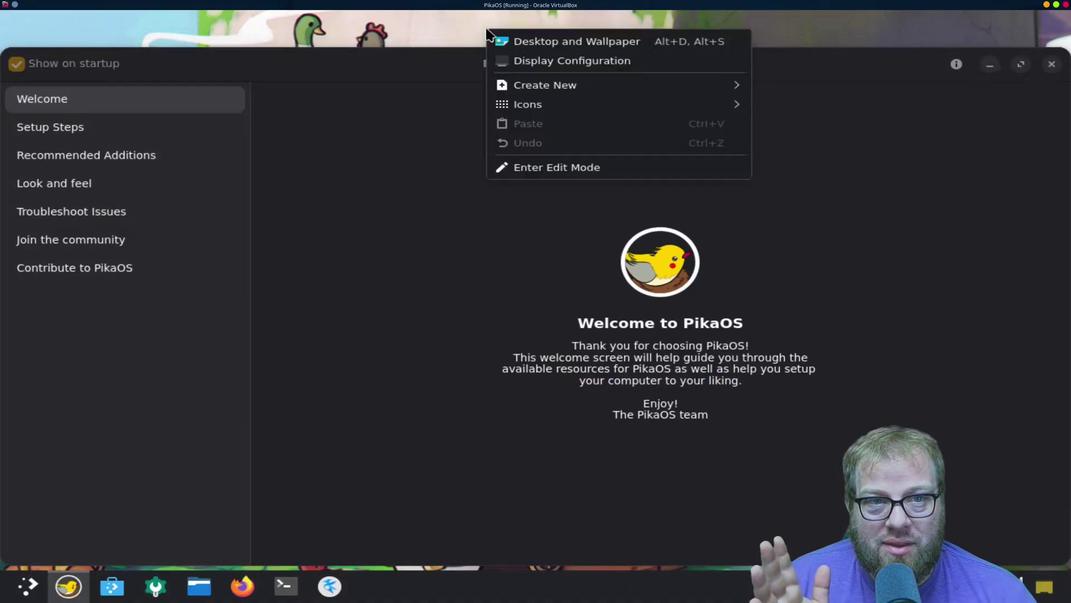
pyautogui.click(584, 62)
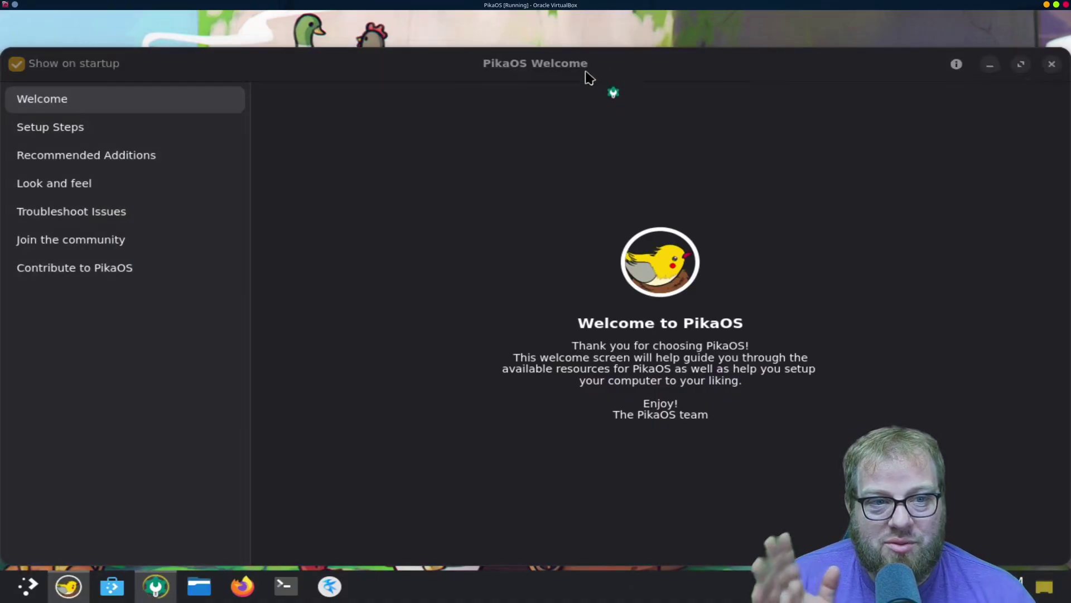
# - Set the display to 1920x1080 (16:9), keep it, and re-centre the PikaOS Welcome window
pyautogui.rightClick(486, 30)
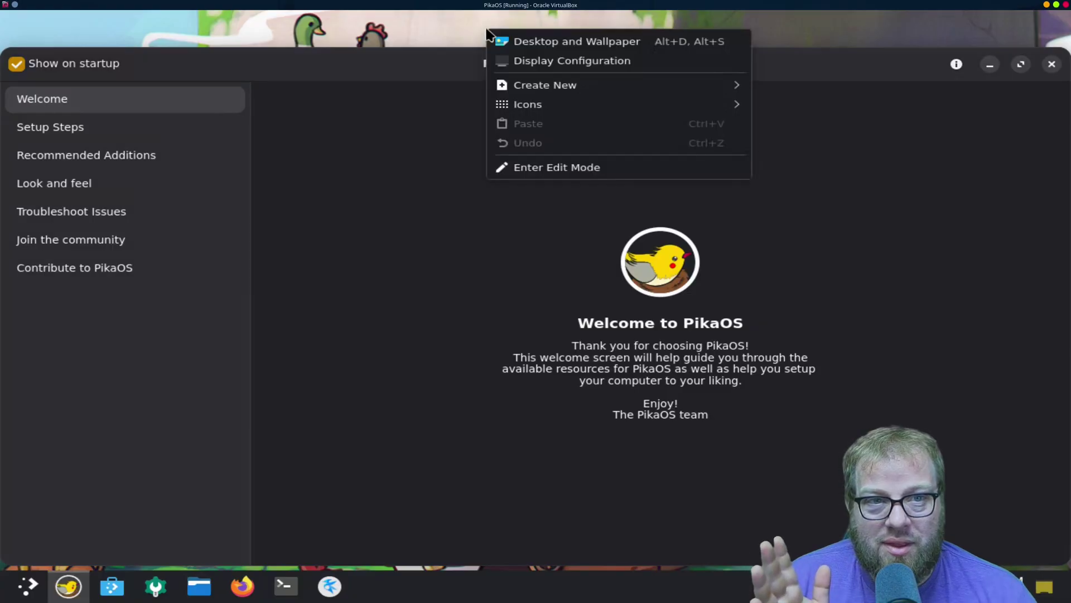
pyautogui.click(582, 61)
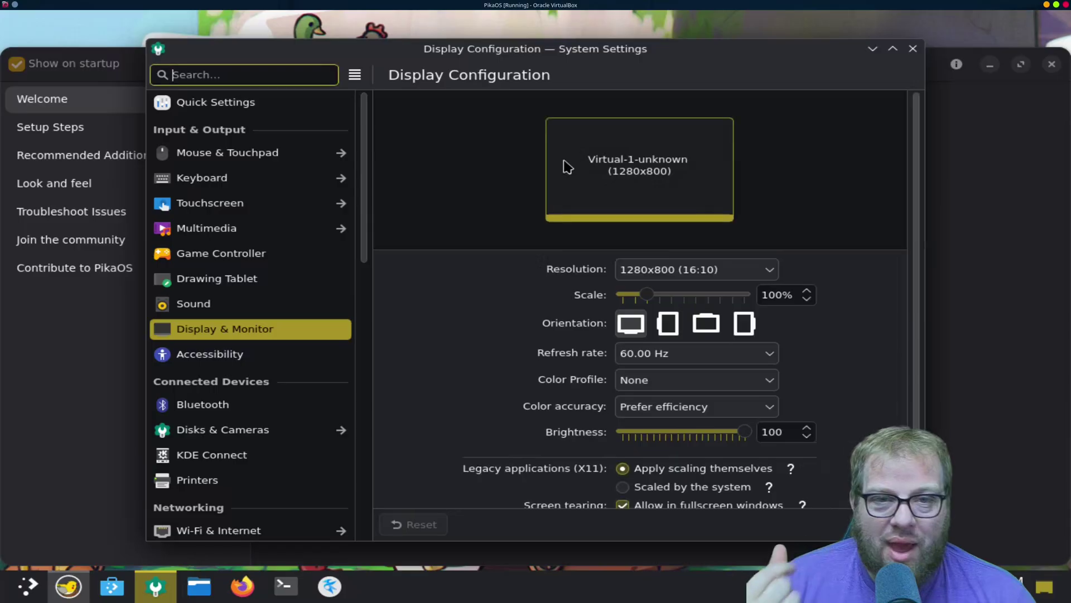
pyautogui.click(740, 264)
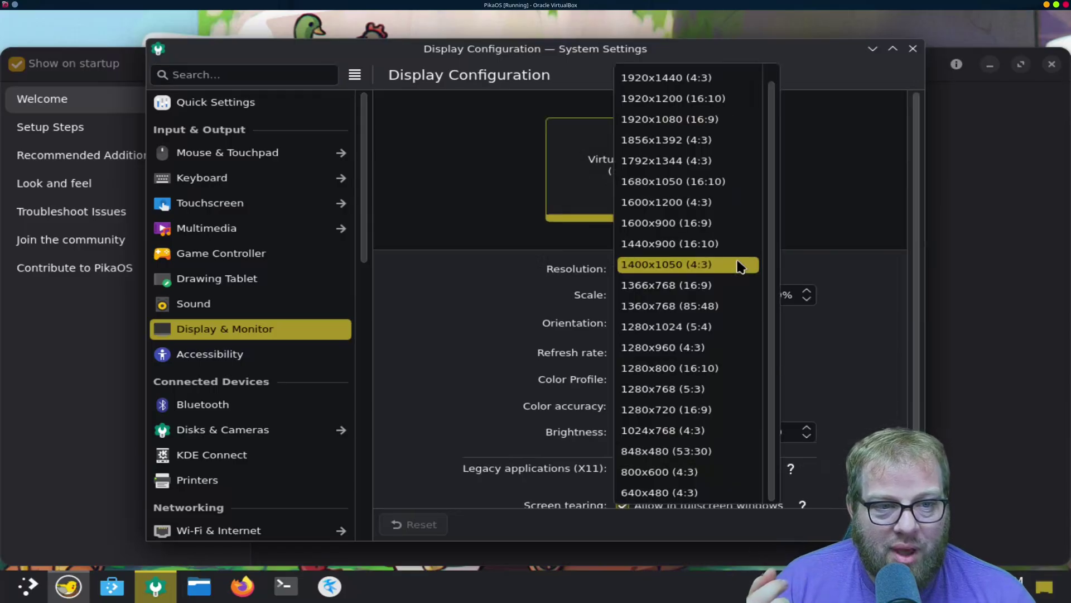
pyautogui.click(727, 124)
pyautogui.click(881, 524)
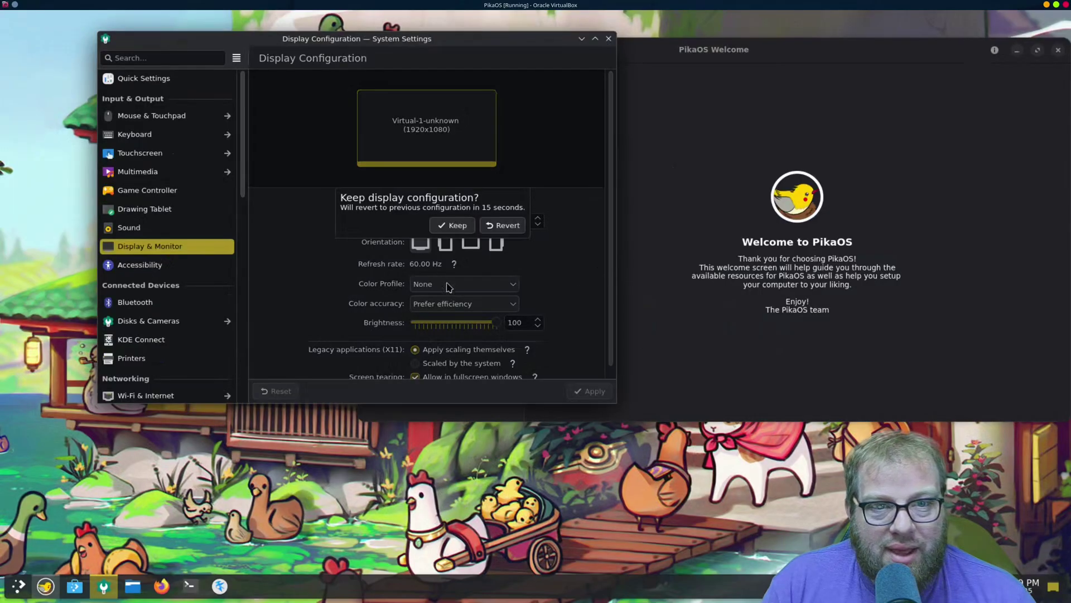
pyautogui.click(452, 226)
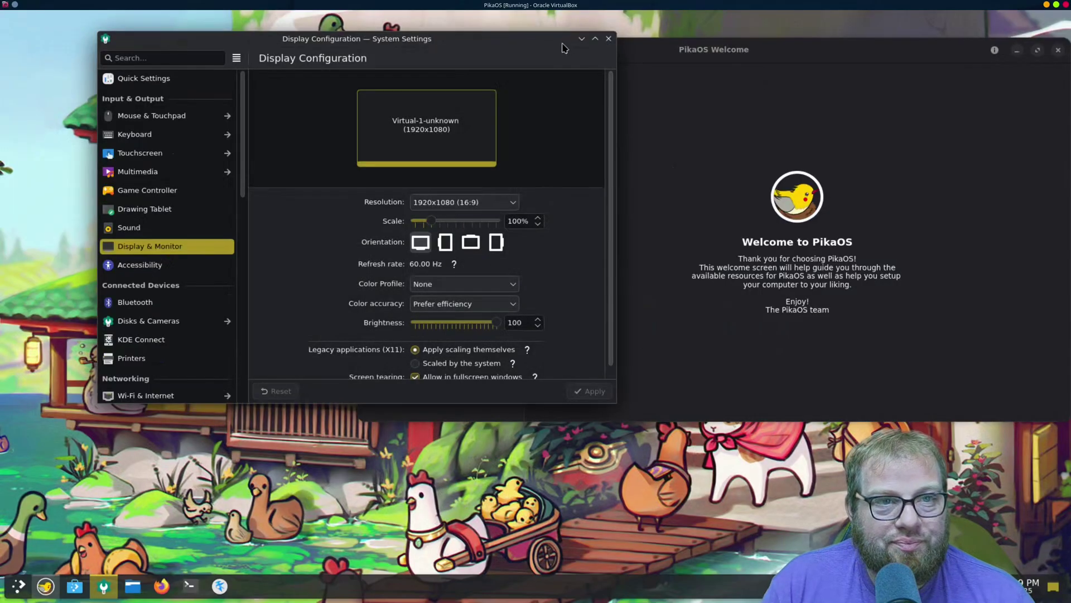
pyautogui.click(607, 37)
pyautogui.moveTo(765, 59); pyautogui.dragTo(569, 120)
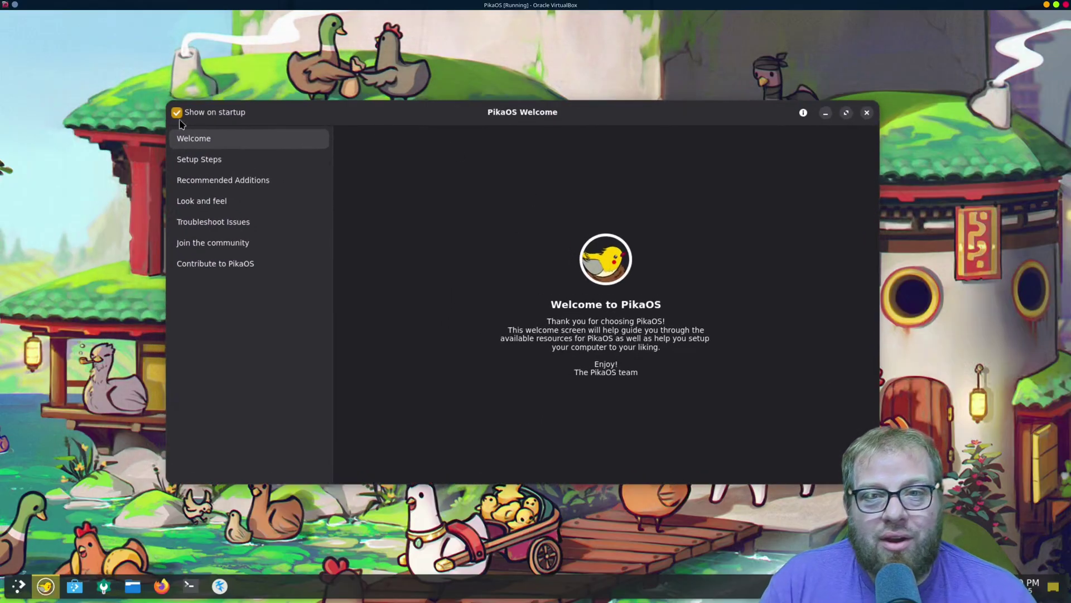
# - Start installing Game Utilities Extras from Recommended Additions with the admin password, then open a terminal
pyautogui.click(190, 158)
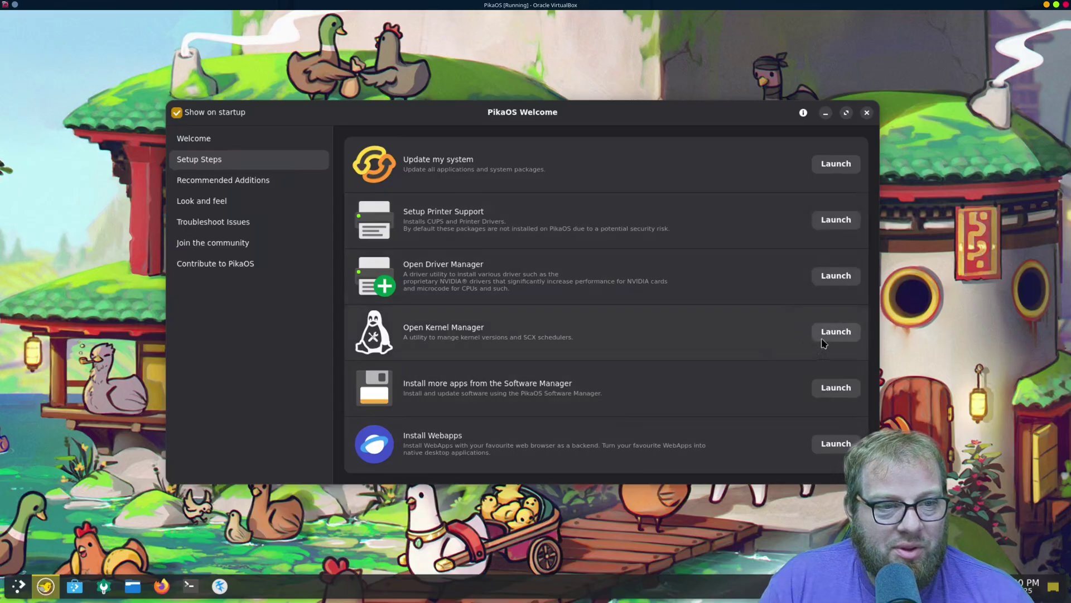
pyautogui.click(229, 180)
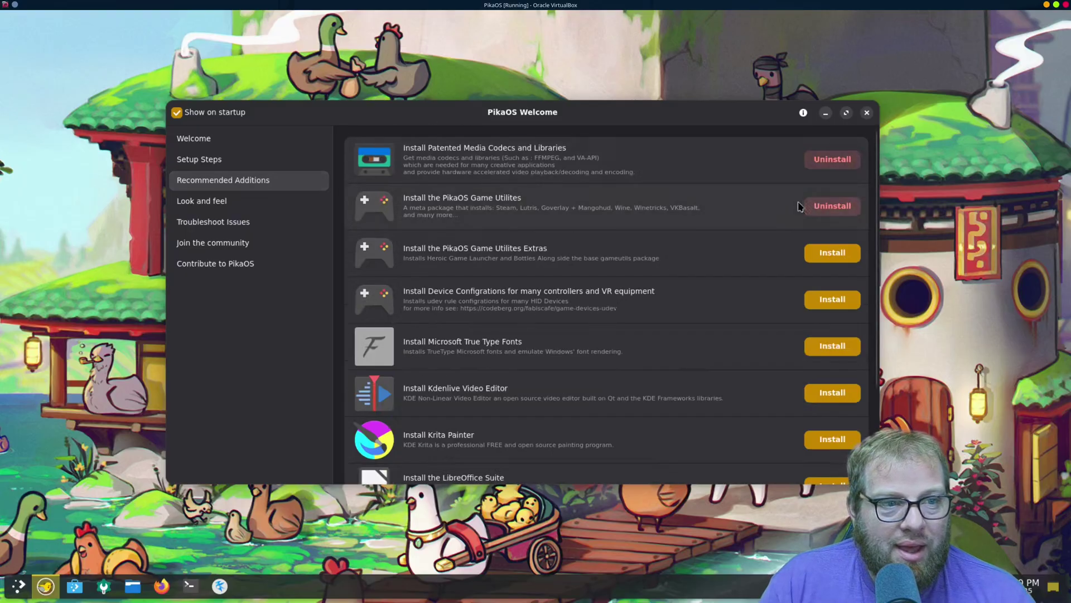
pyautogui.click(816, 260)
pyautogui.write('••')
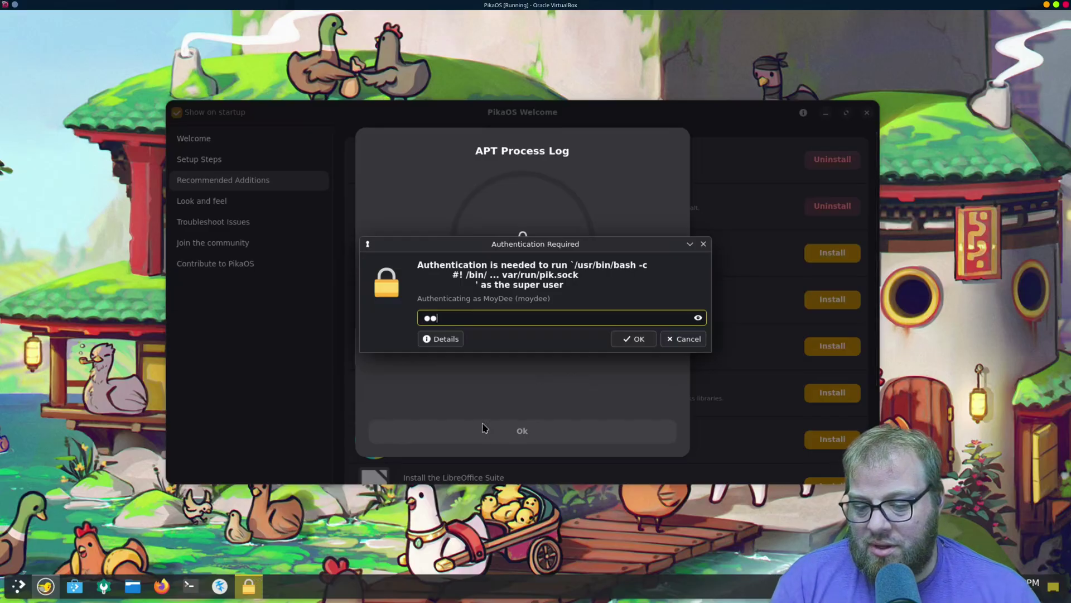
pyautogui.write('••')
pyautogui.press('Return')
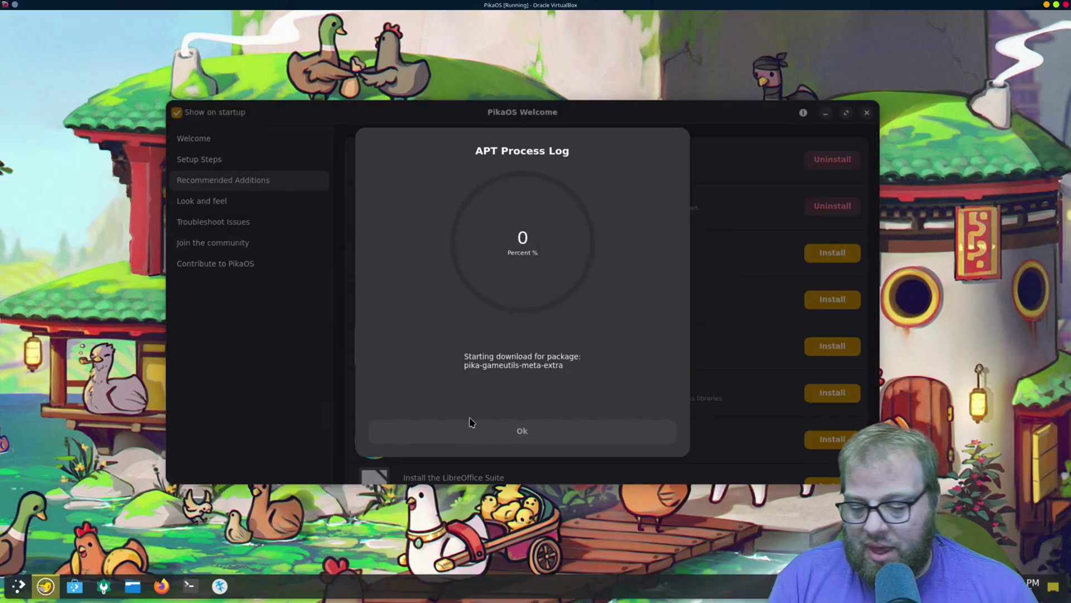
pyautogui.hotkey('ctrl', 'alt', 't')
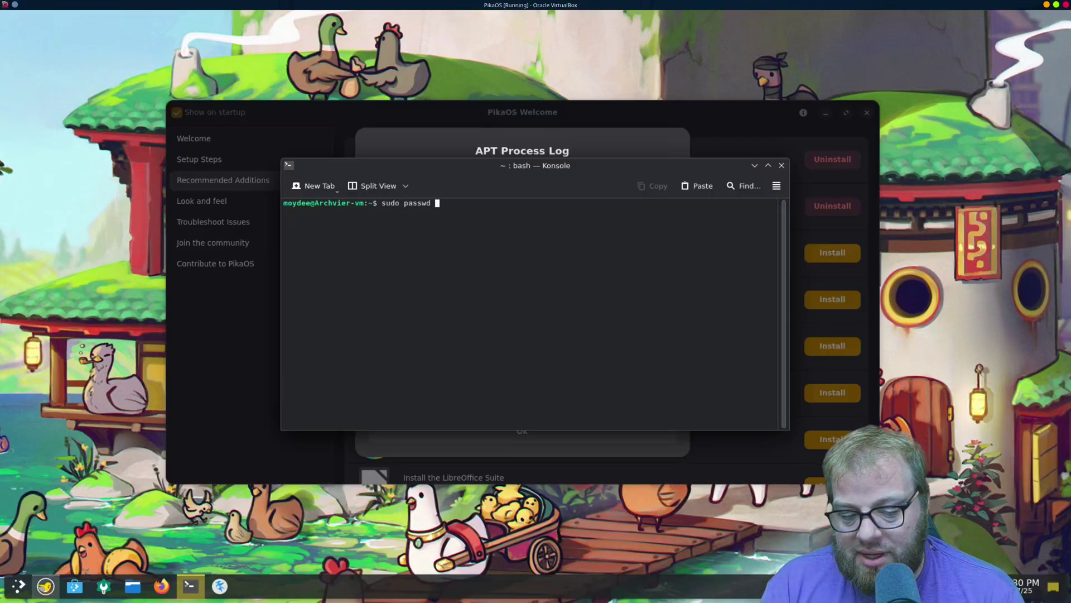
# - Remove the user account's password with 'sudo passwd -d', then close the terminal
pyautogui.write('sudo passwd -d moyde')
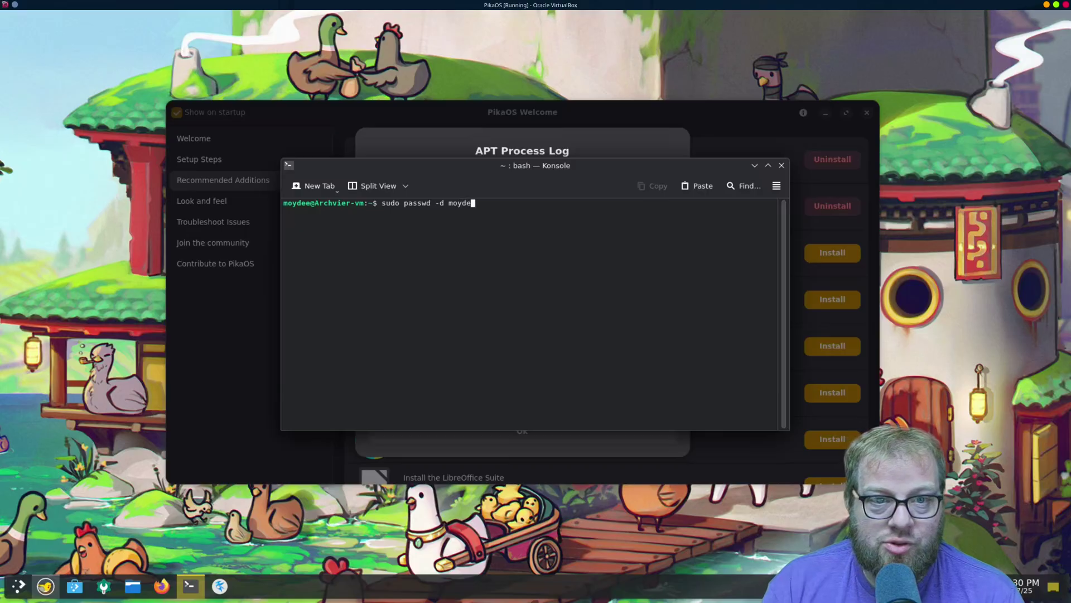
pyautogui.write('e')
pyautogui.press('Return')
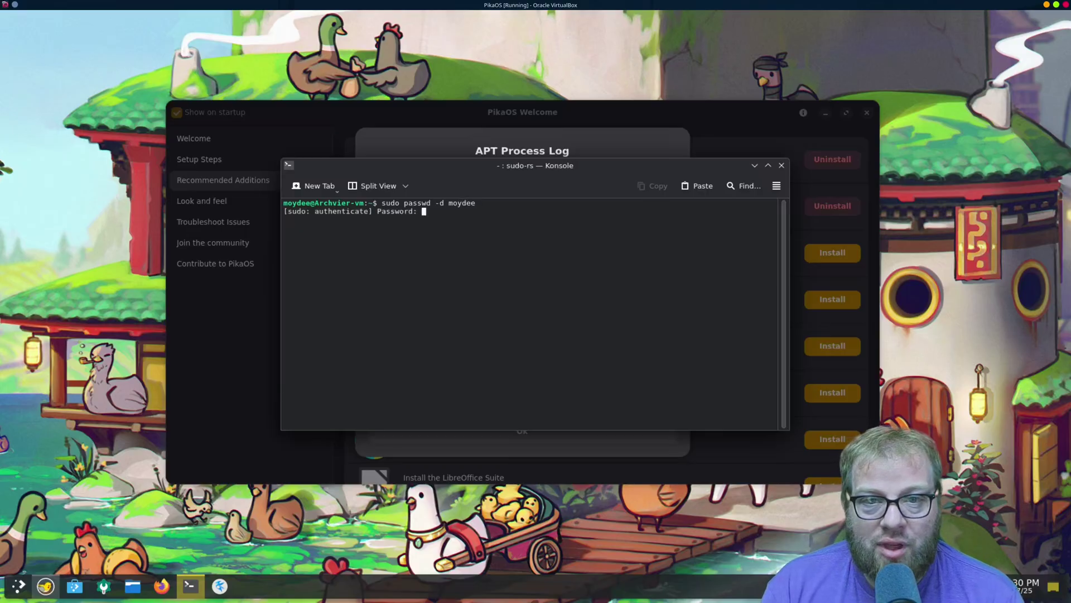
pyautogui.press('Return')
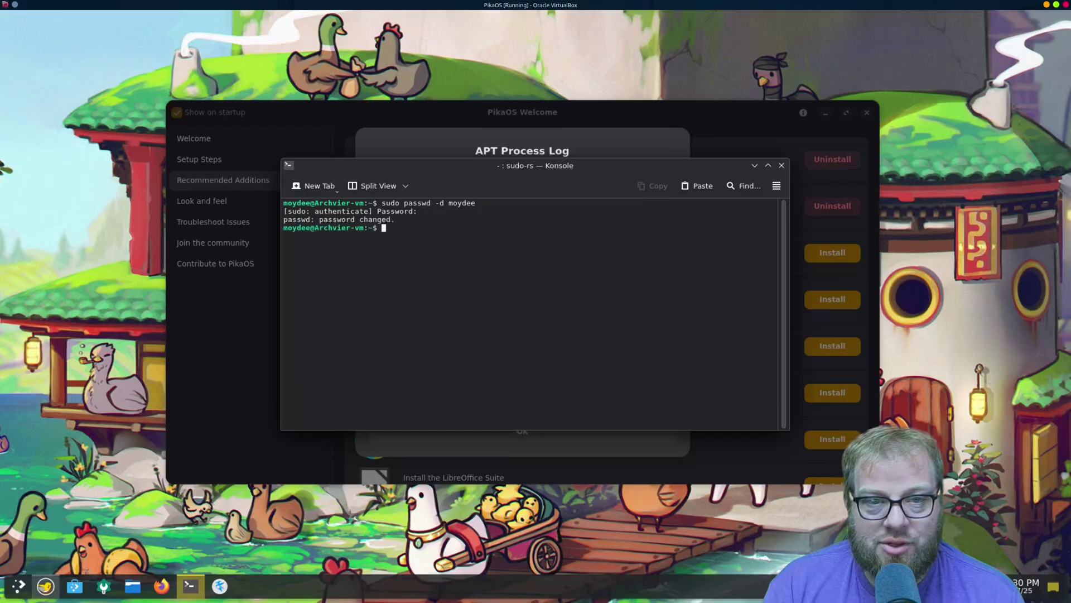
pyautogui.hotkey('ctrl', 'd')
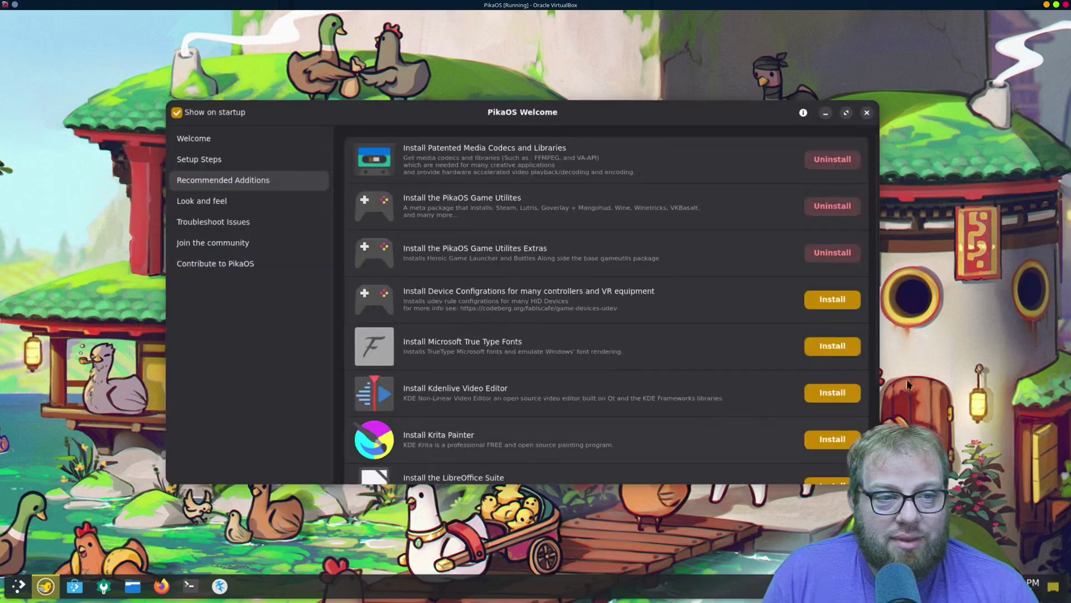
# - Install the controller and VR Device Configurations and the Microsoft True Type Fonts
pyautogui.click(848, 304)
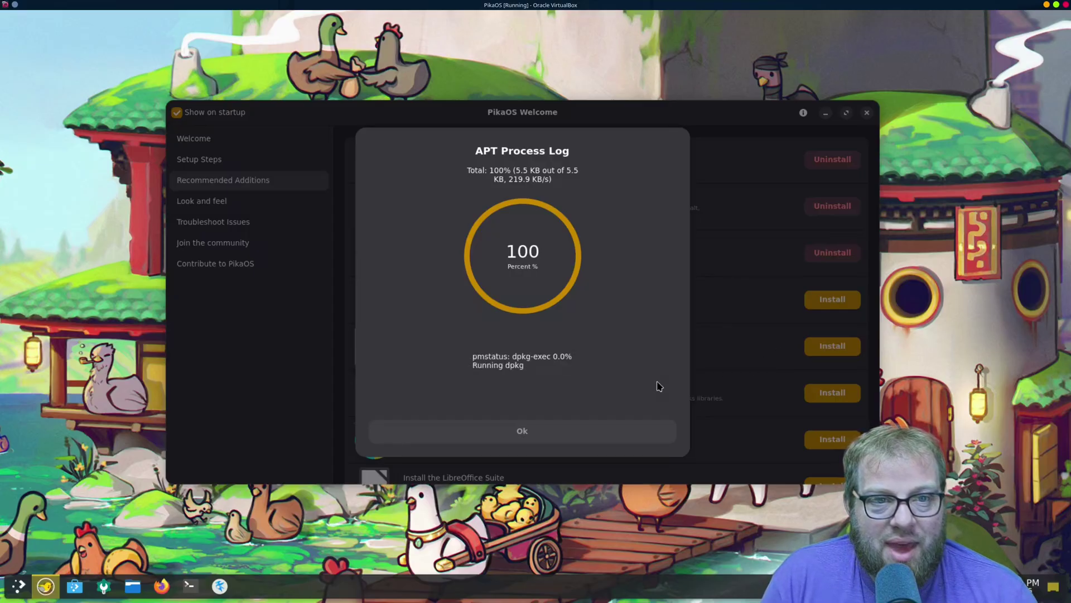
pyautogui.click(522, 431)
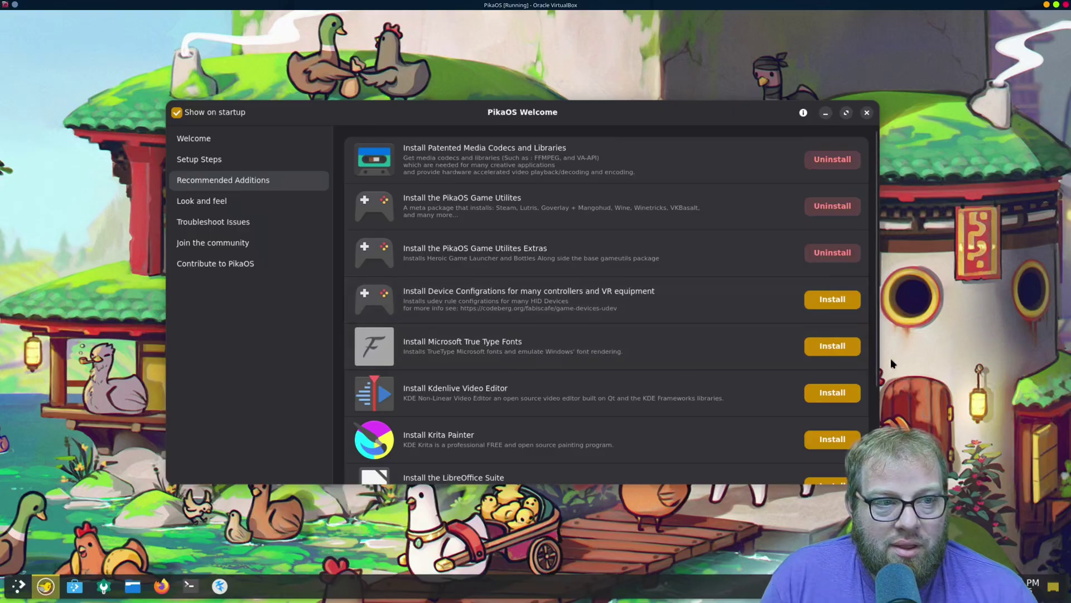
pyautogui.scroll(-1, 781, 351)
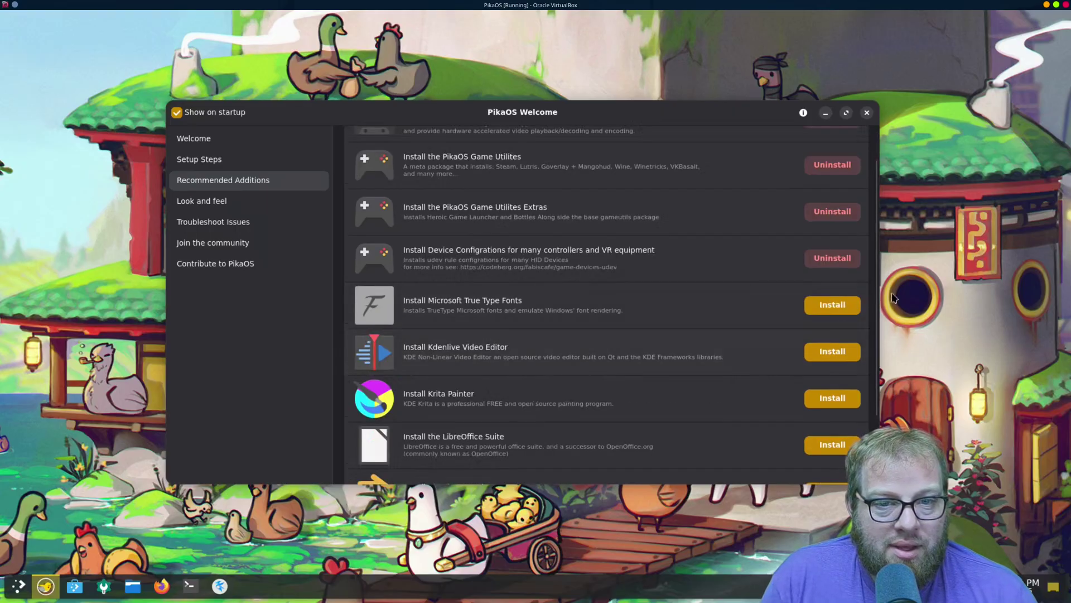
pyautogui.click(824, 303)
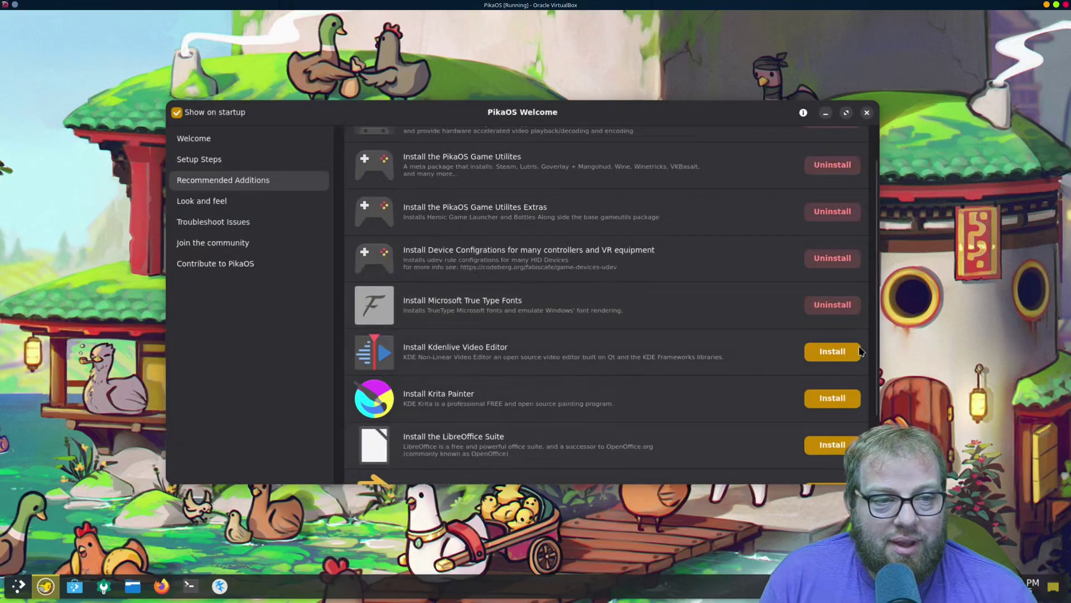
pyautogui.scroll(-3, 510, 416)
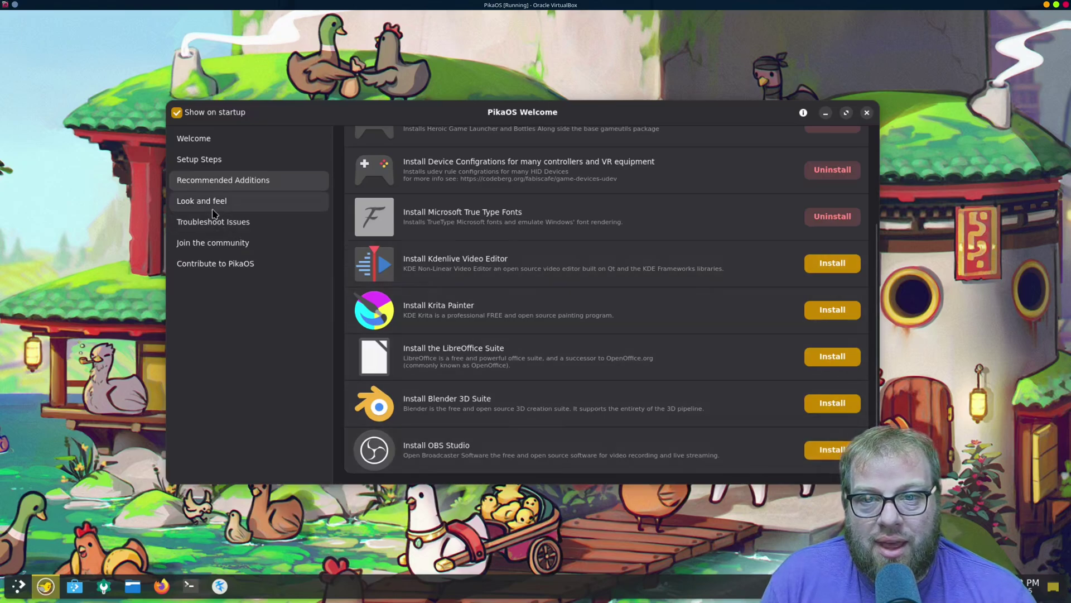
# - Browse Look and feel, Troubleshoot Issues, Join the community and Contribute sections, then close Welcome
pyautogui.click(246, 202)
pyautogui.click(243, 221)
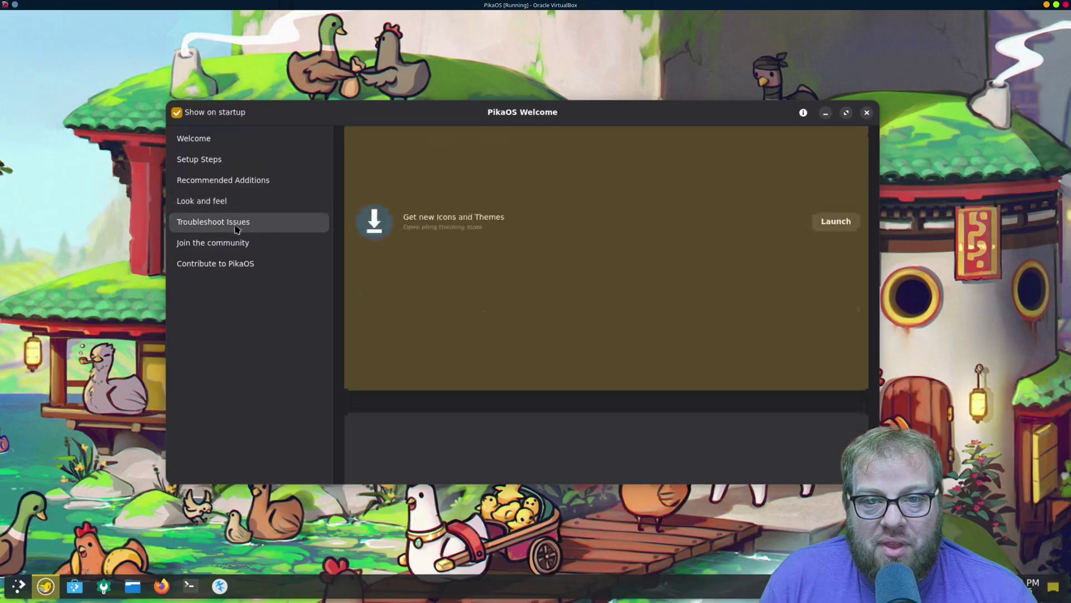
pyautogui.click(237, 243)
pyautogui.click(235, 271)
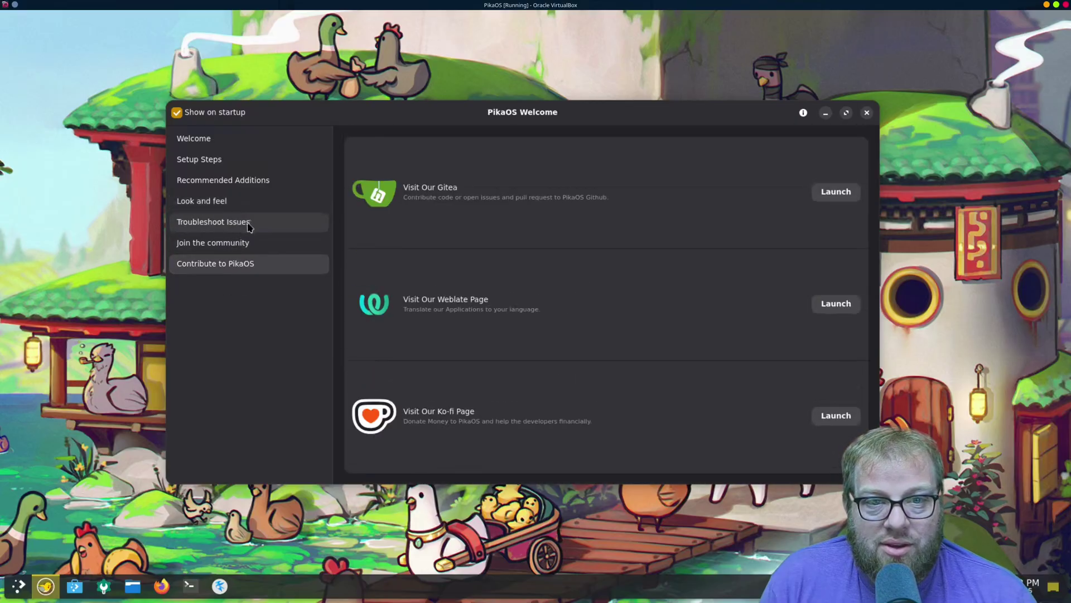
pyautogui.click(867, 112)
# - Open and dismiss the full-screen Application Dashboard twice
pyautogui.click(17, 586)
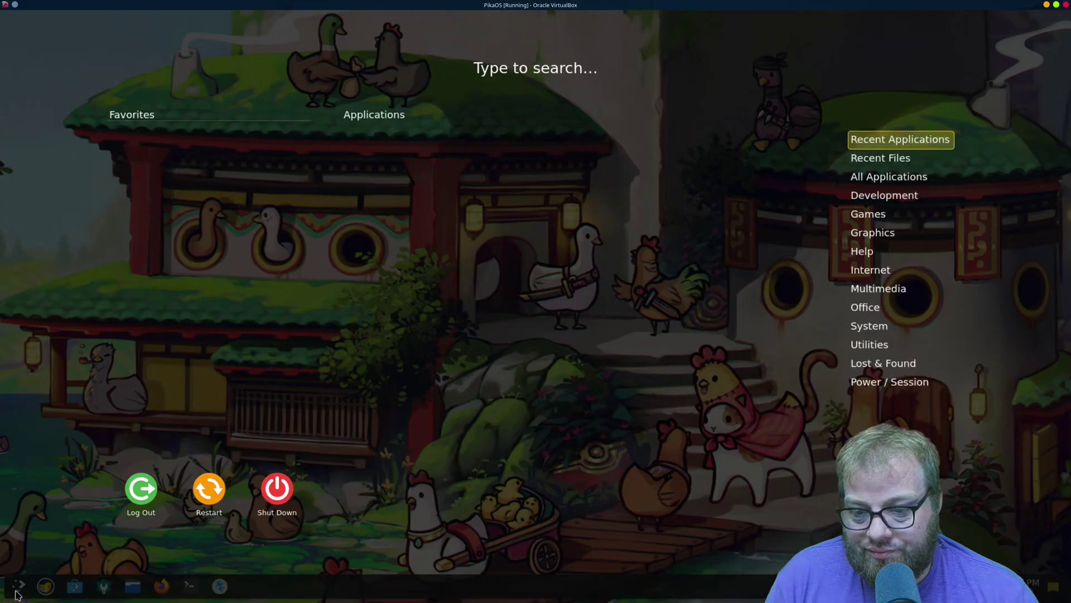
pyautogui.click(106, 375)
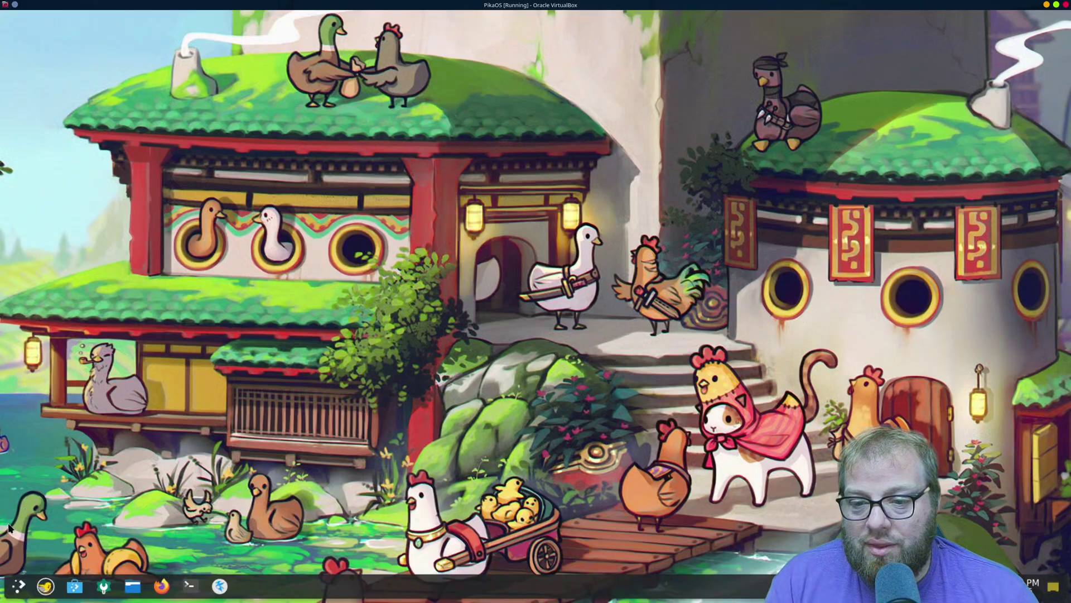
pyautogui.click(17, 586)
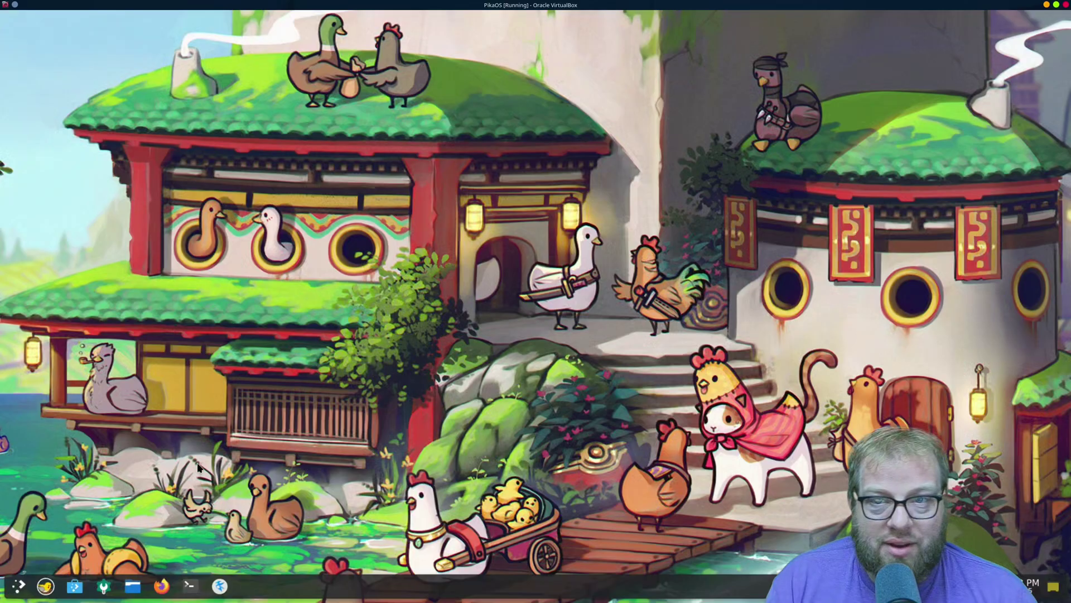
pyautogui.click(636, 310)
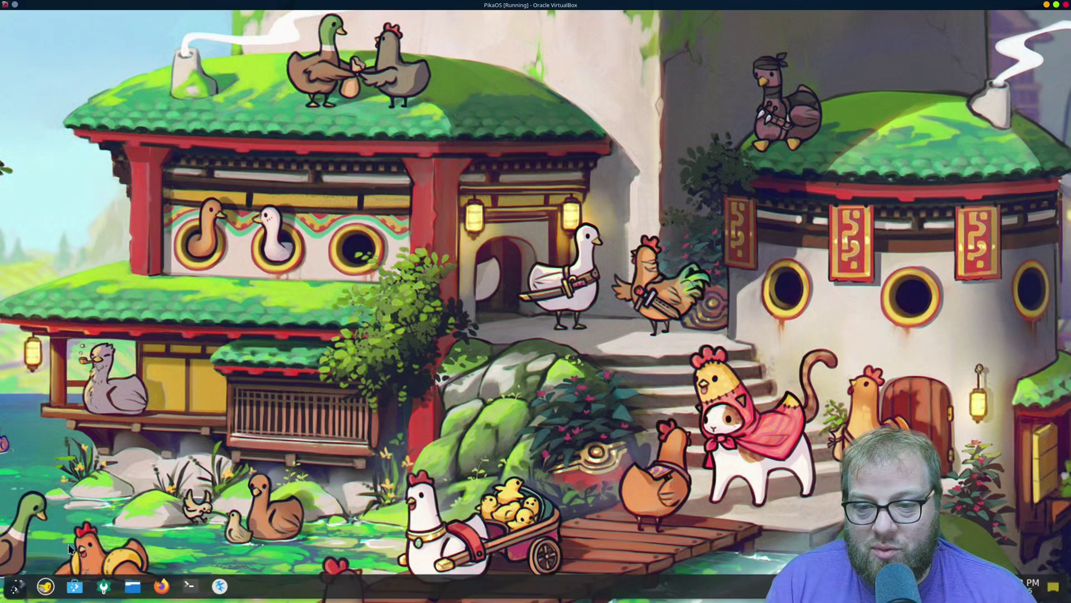
# - Swap the panel launcher to the Application Launcher alternative and open its menu
pyautogui.rightClick(19, 586)
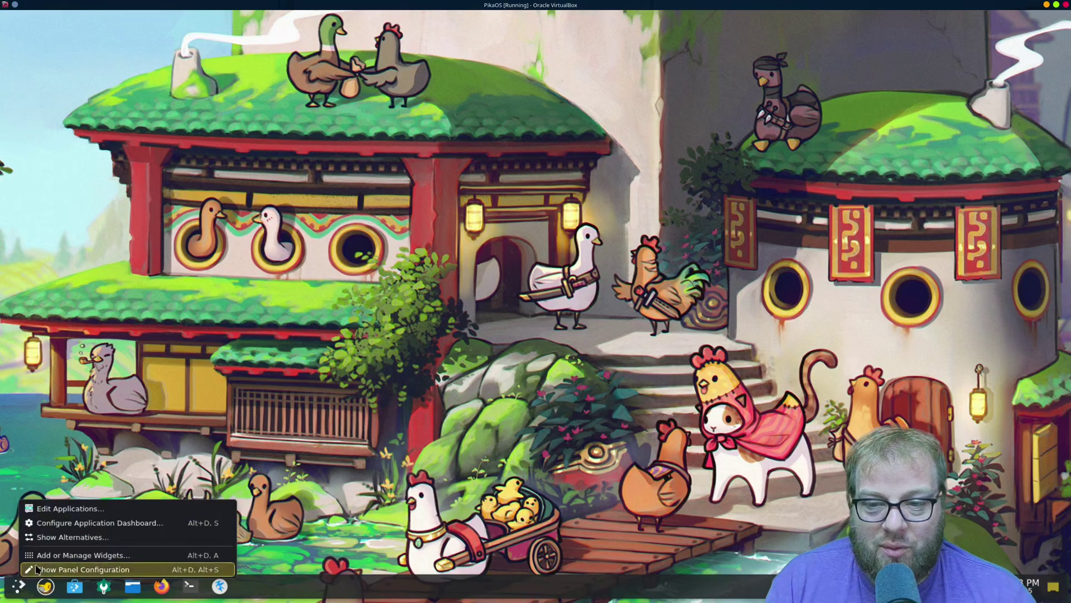
pyautogui.click(89, 536)
pyautogui.click(71, 520)
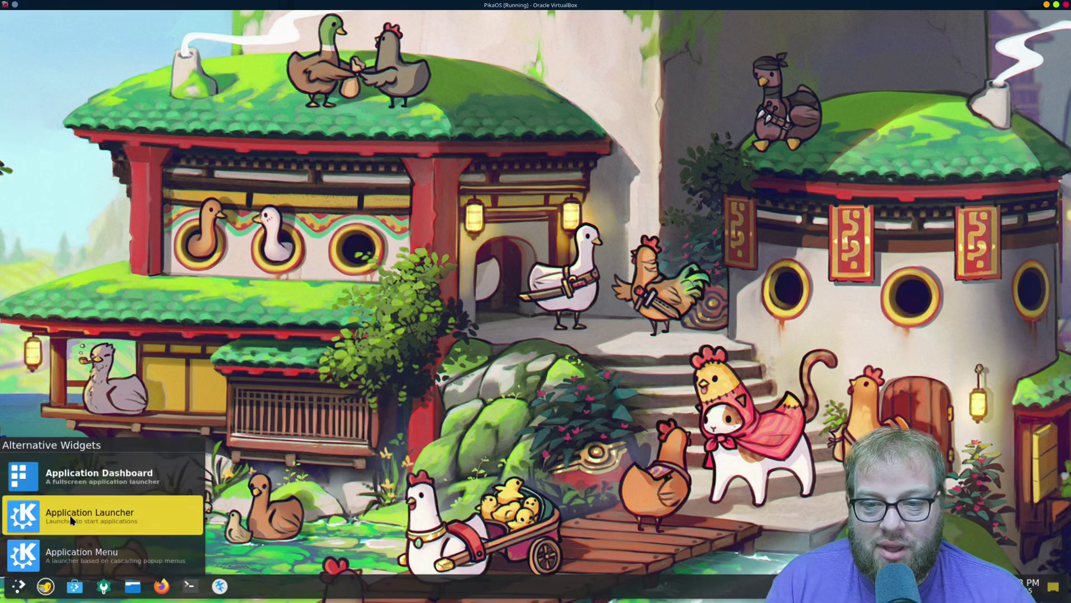
pyautogui.click(18, 586)
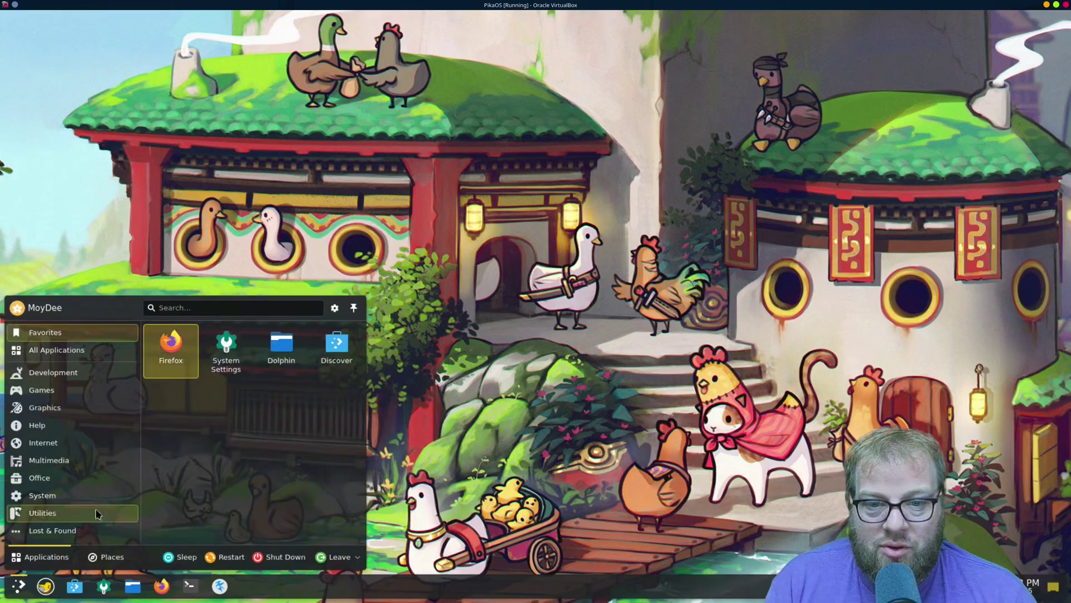
# - Search 'disc' in the Application Launcher and launch the Discover software centre
pyautogui.press('Right')
pyautogui.press('Right')
pyautogui.press('Right')
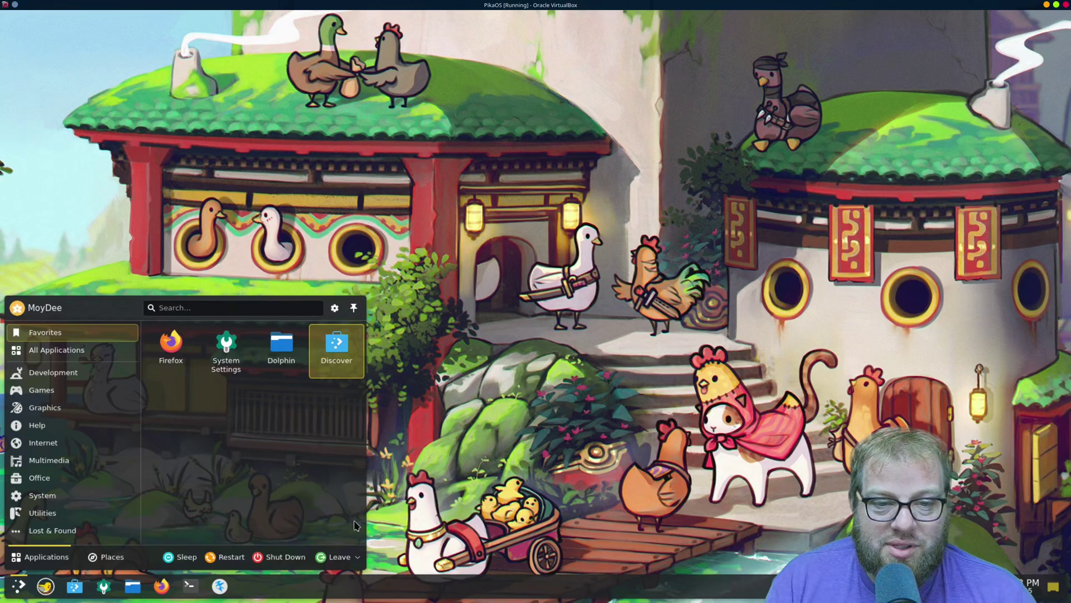
pyautogui.press('Left')
pyautogui.press('Left')
pyautogui.press('Left')
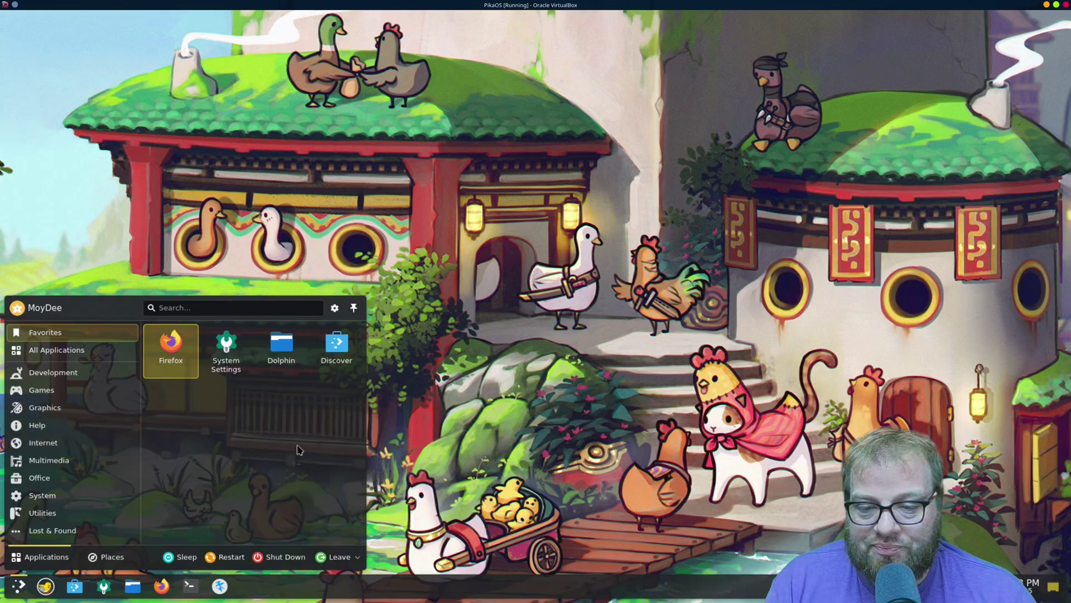
pyautogui.write('disc')
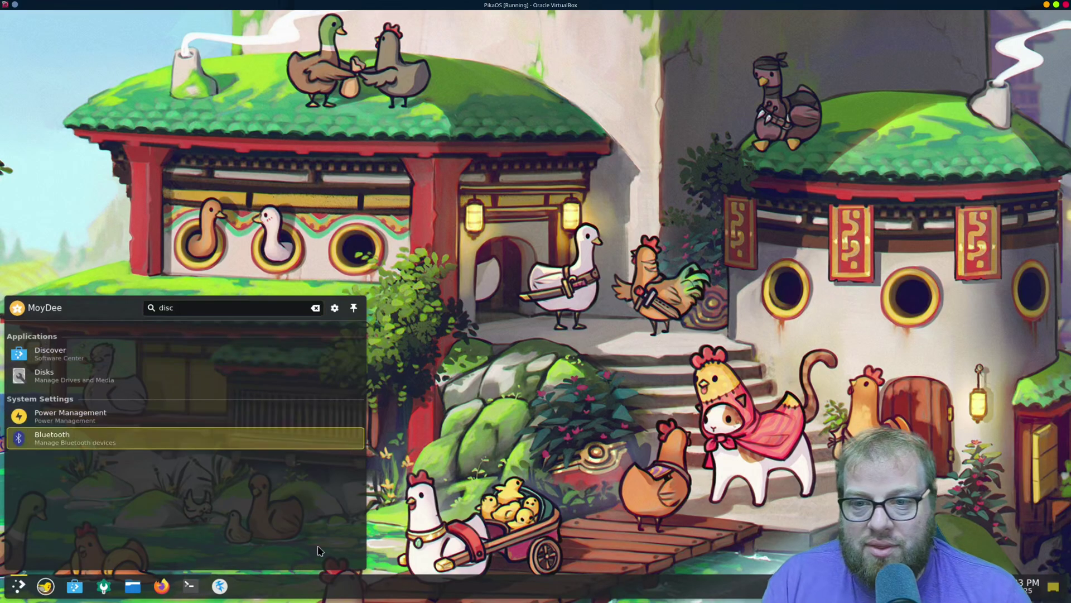
pyautogui.click(66, 357)
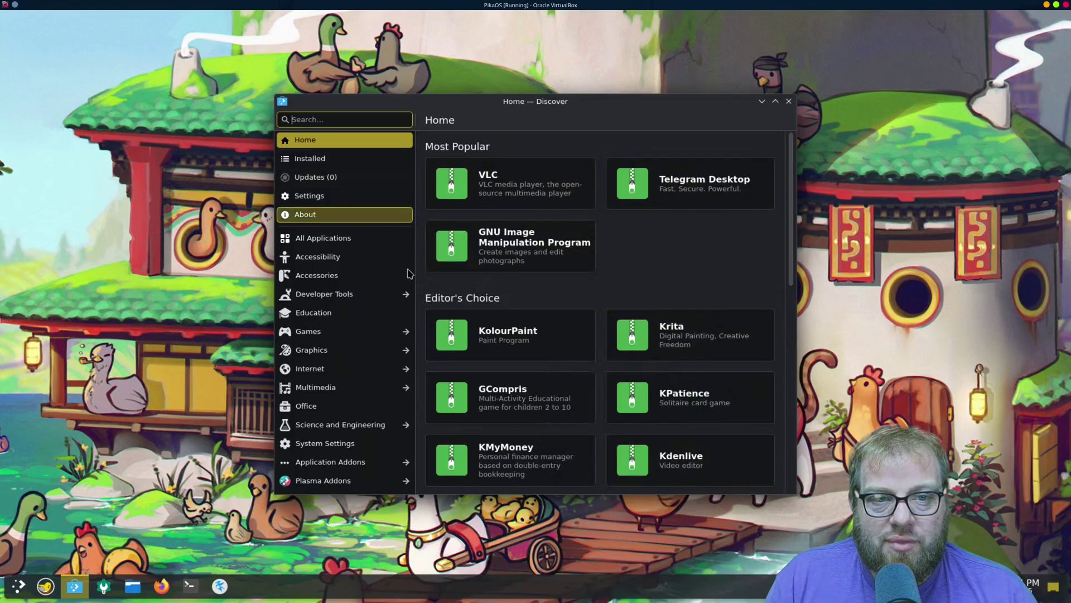
# - Close Discover and run 'sudo apt update' in a new Konsole terminal
pyautogui.click(789, 101)
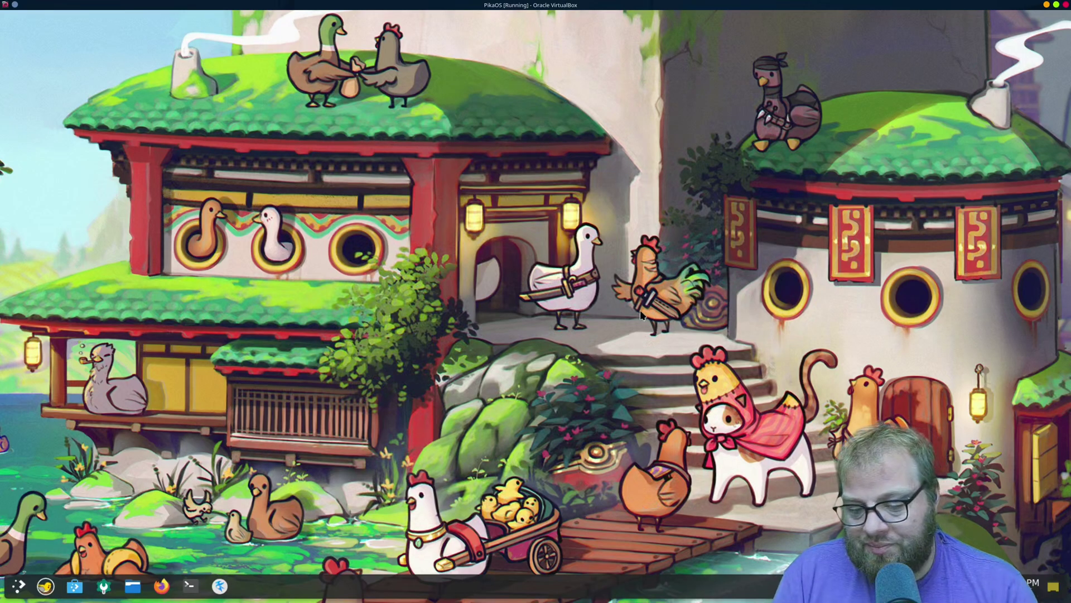
pyautogui.hotkey('ctrl', 'alt', 't')
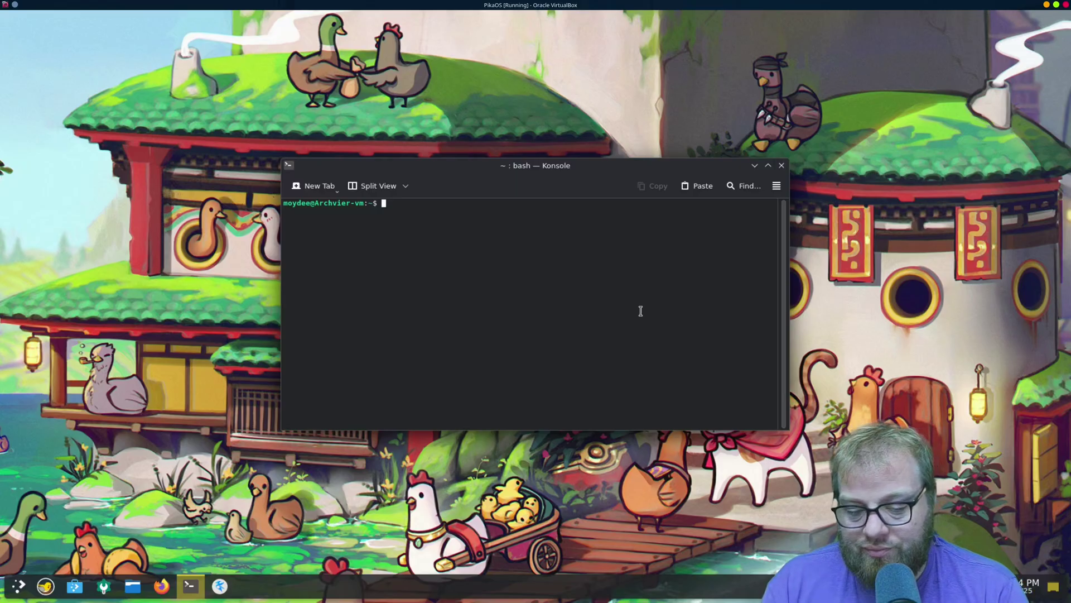
pyautogui.write('sudo apt')
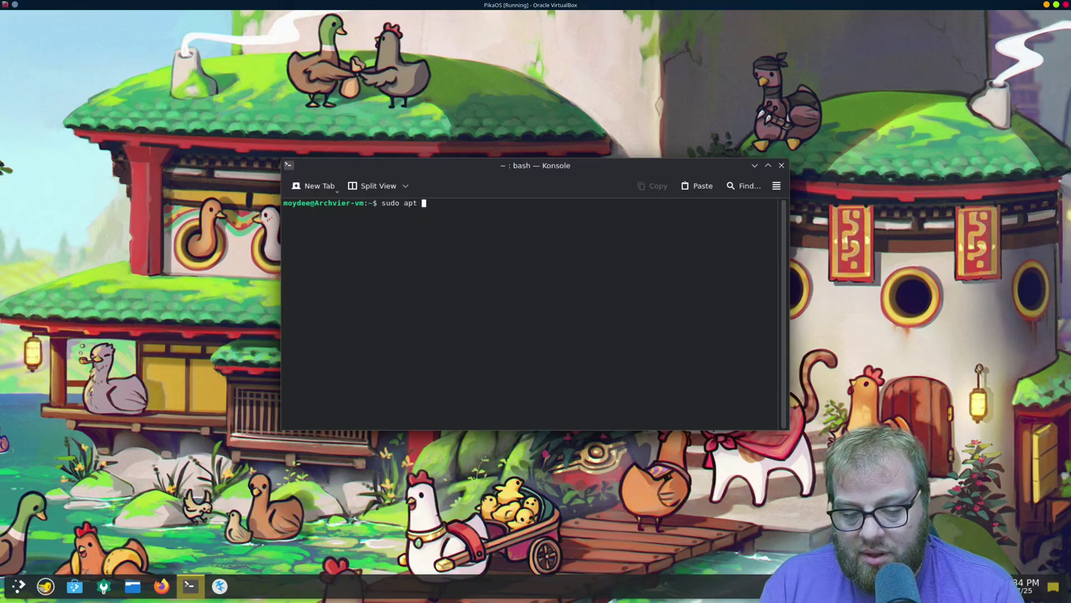
pyautogui.write(' upda')
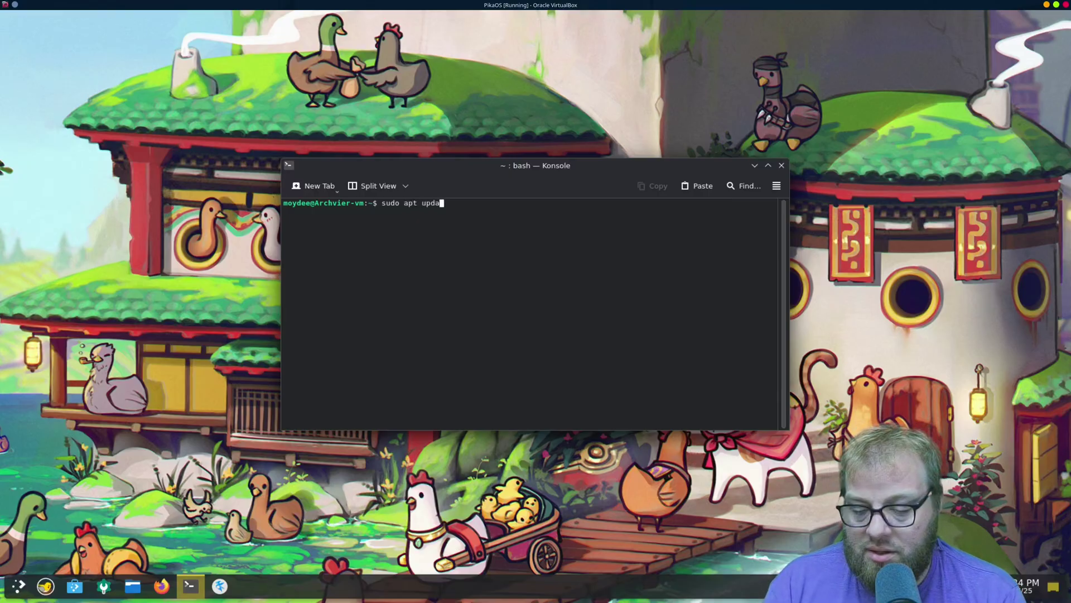
pyautogui.write('te')
pyautogui.press('Return')
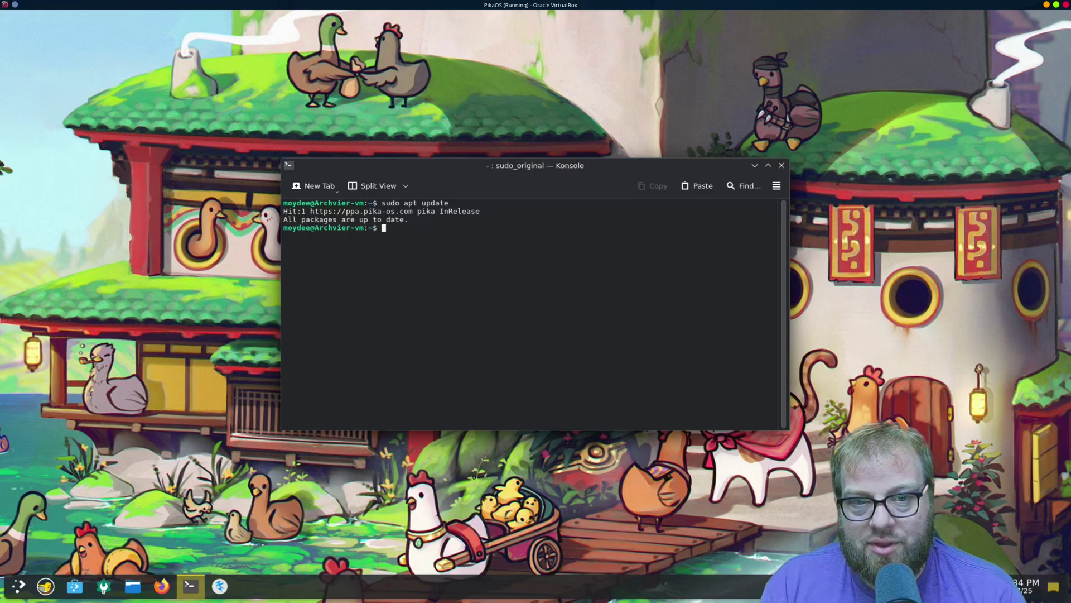
# - Run 'sudo apt upgrade' by editing the previous command, then close the terminal
pyautogui.press('Up')
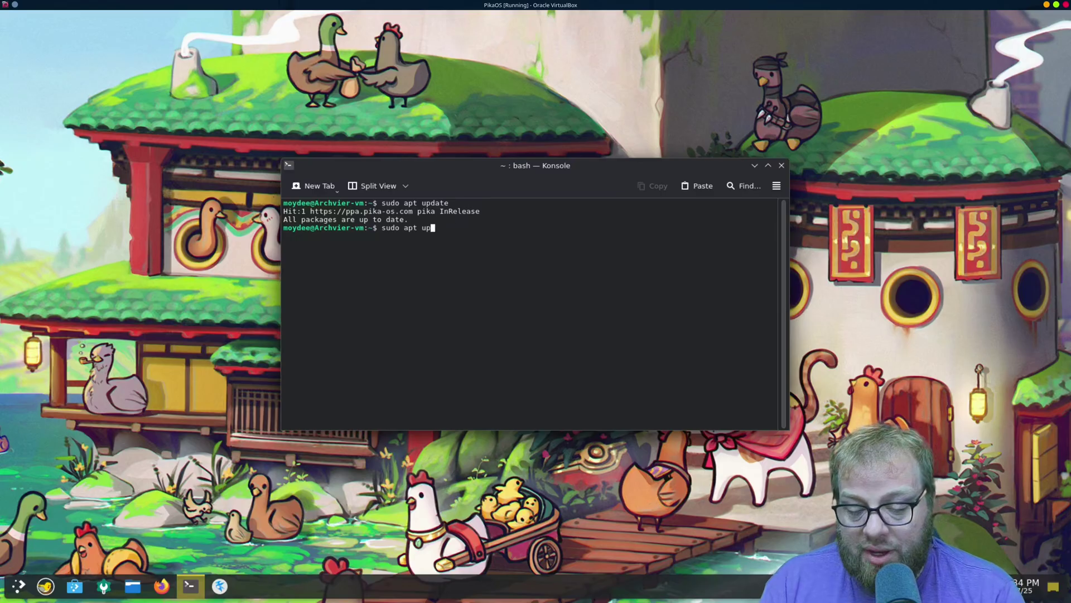
pyautogui.write('grade')
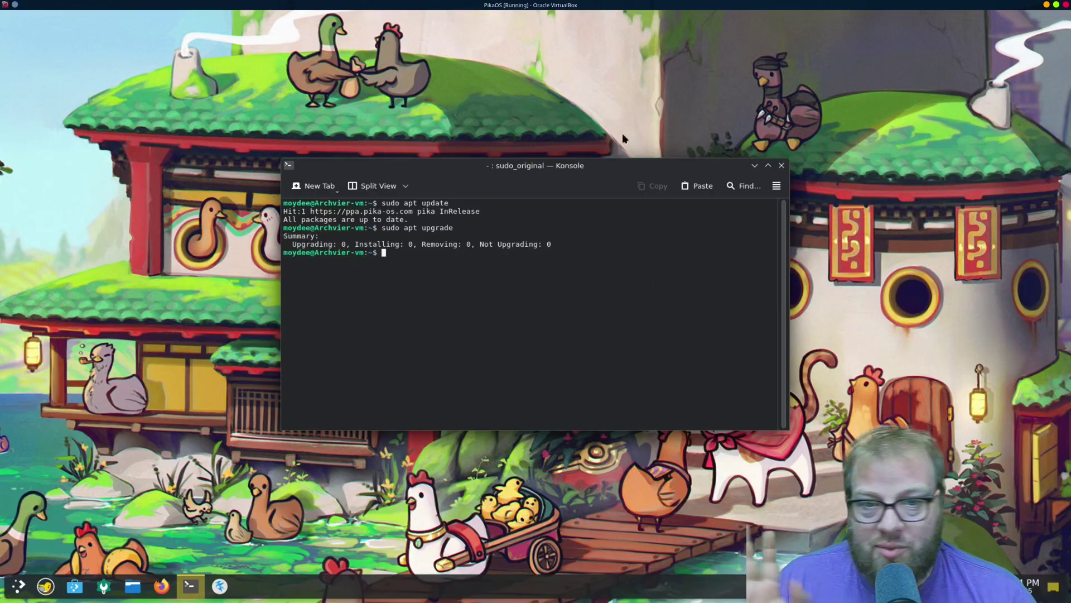
pyautogui.click(781, 165)
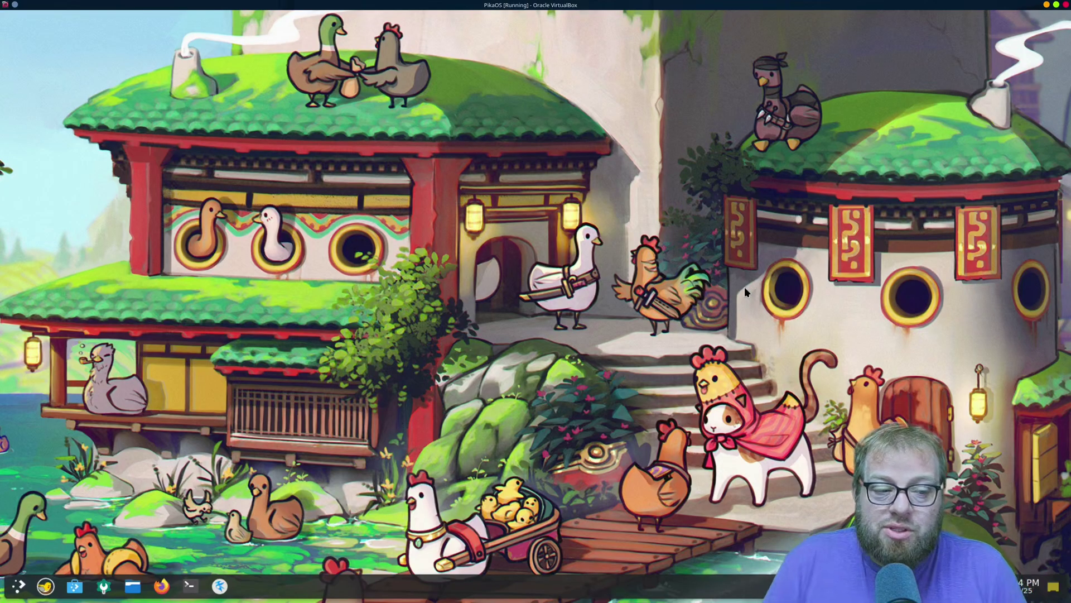